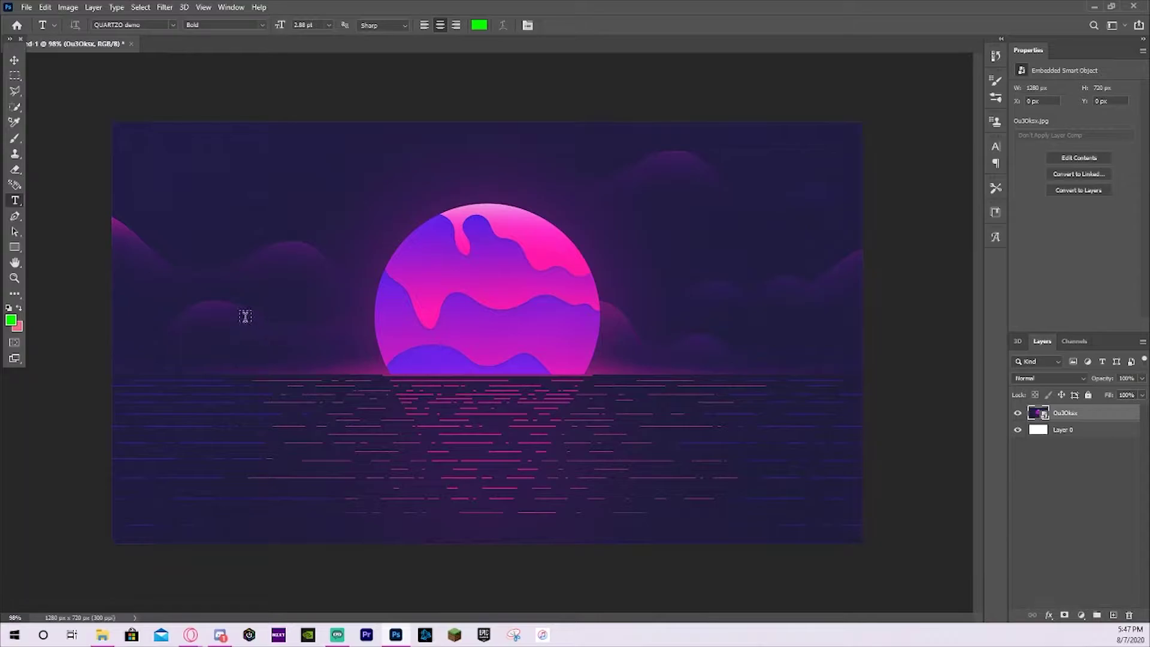
Step: Add the text "NORO" in bold QUARTZO demo and scale it up to about 31.76 pt over the moon
click(218, 336)
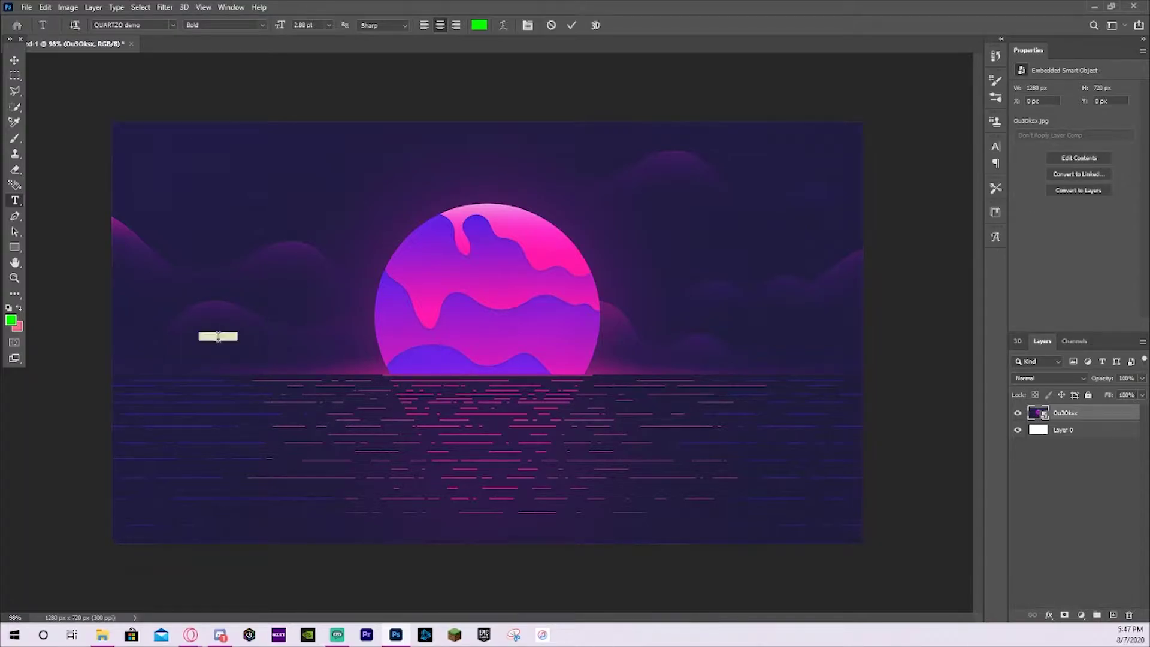
text(NORO)
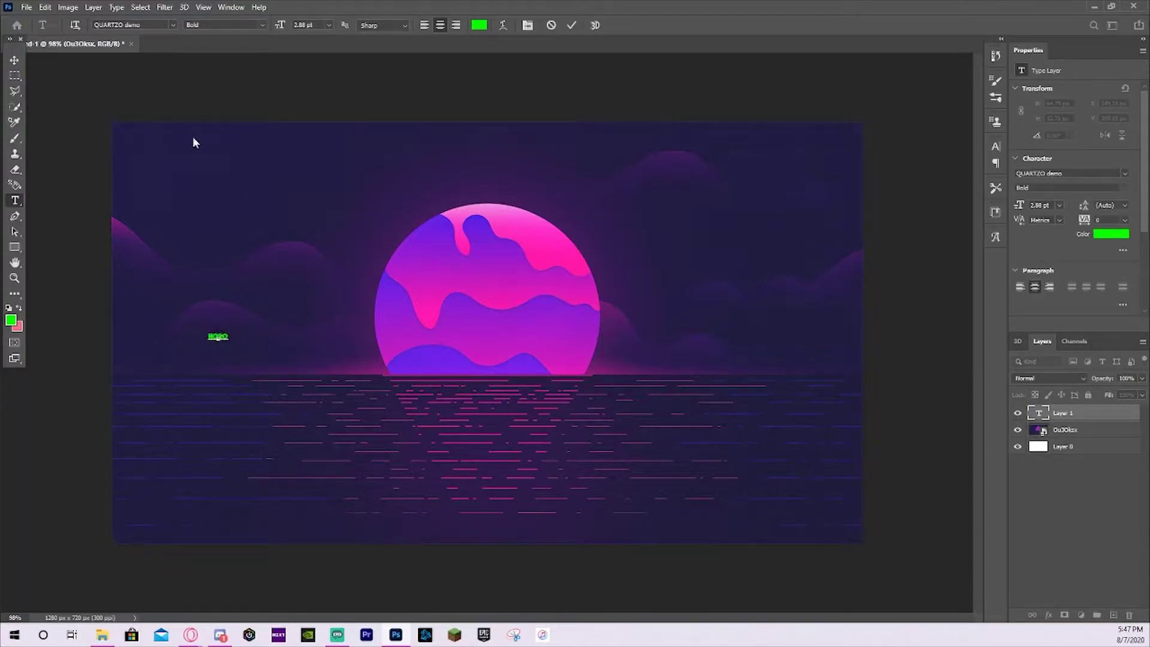
click(572, 24)
key(ctrl+t)
drag(228, 333, 436, 326)
key(Return)
Step: Change the NORO text colour to magenta ff00d2
double_click(444, 314)
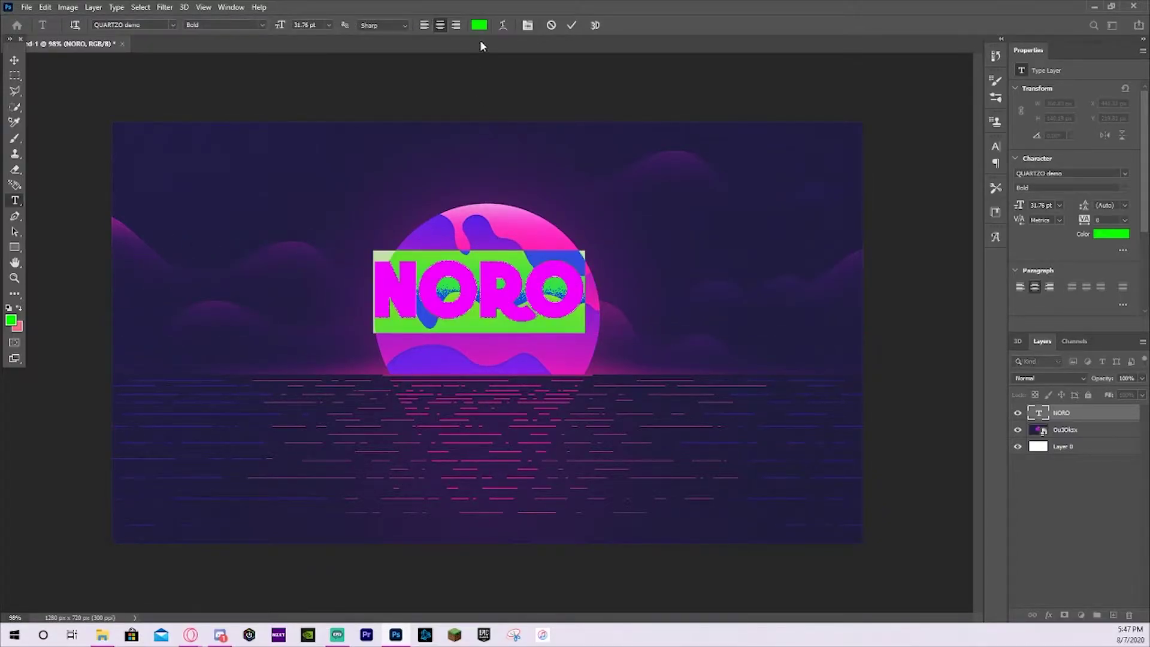
click(480, 25)
drag(992, 271, 992, 260)
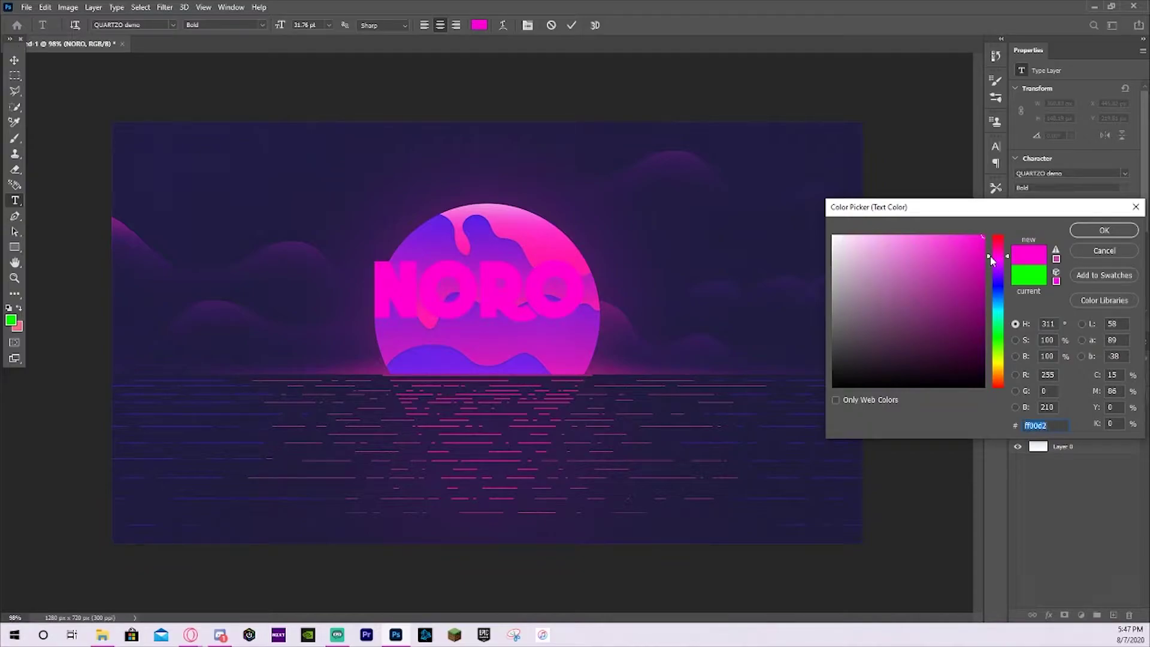
click(1087, 234)
click(995, 146)
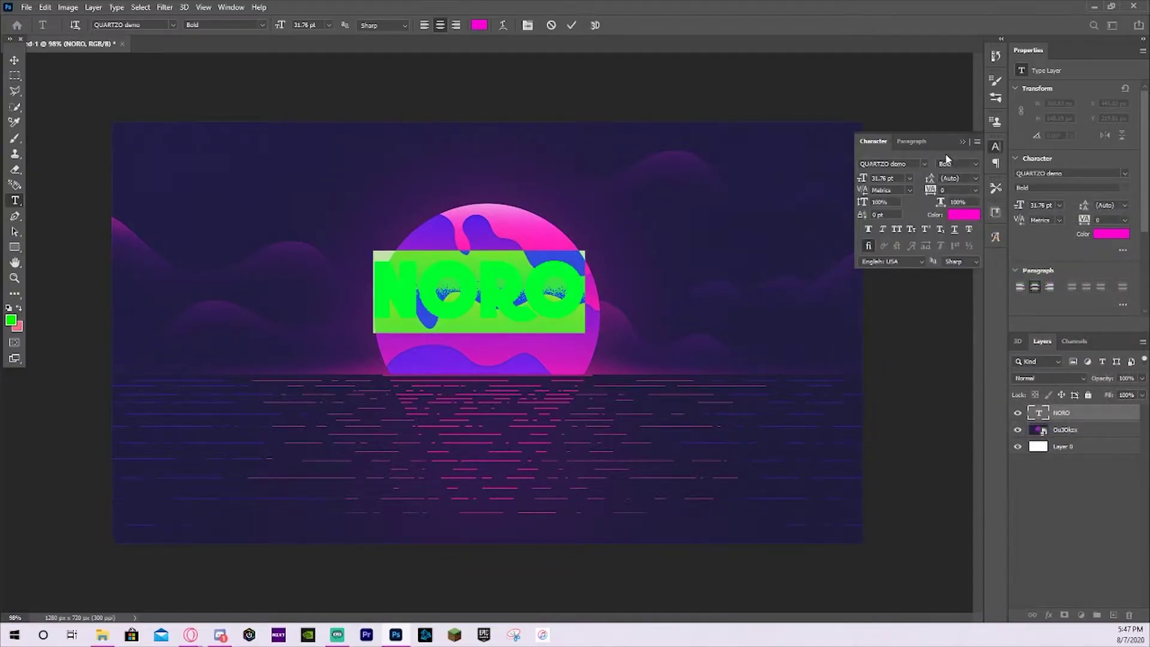
click(572, 24)
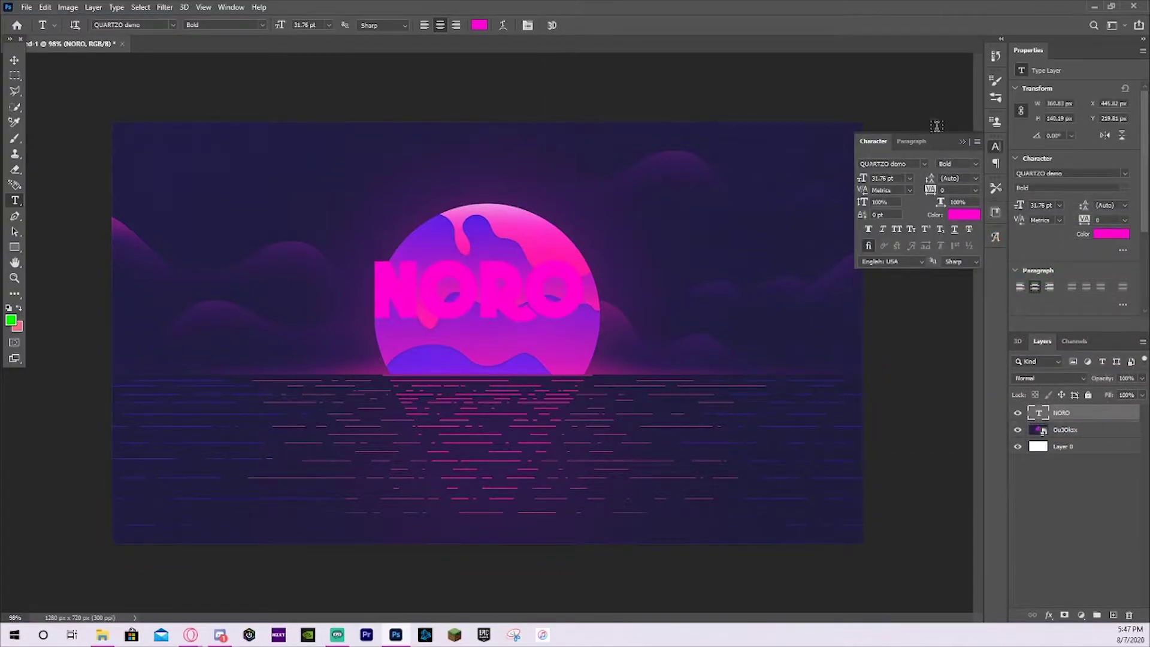
click(965, 142)
Step: Enlarge the NORO text to about 43.2 pt and position it across the lower half of the moon
key(ctrl+t)
drag(591, 250, 720, 198)
drag(640, 235, 614, 258)
drag(572, 305, 592, 335)
click(593, 24)
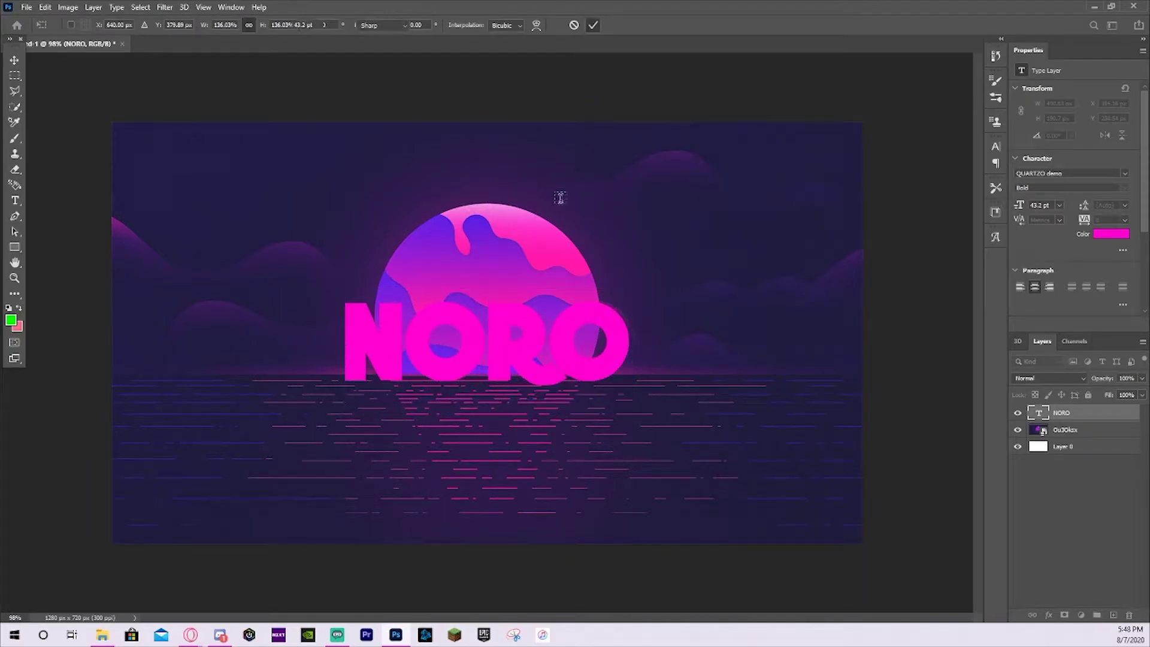
click(13, 59)
drag(515, 351, 539, 312)
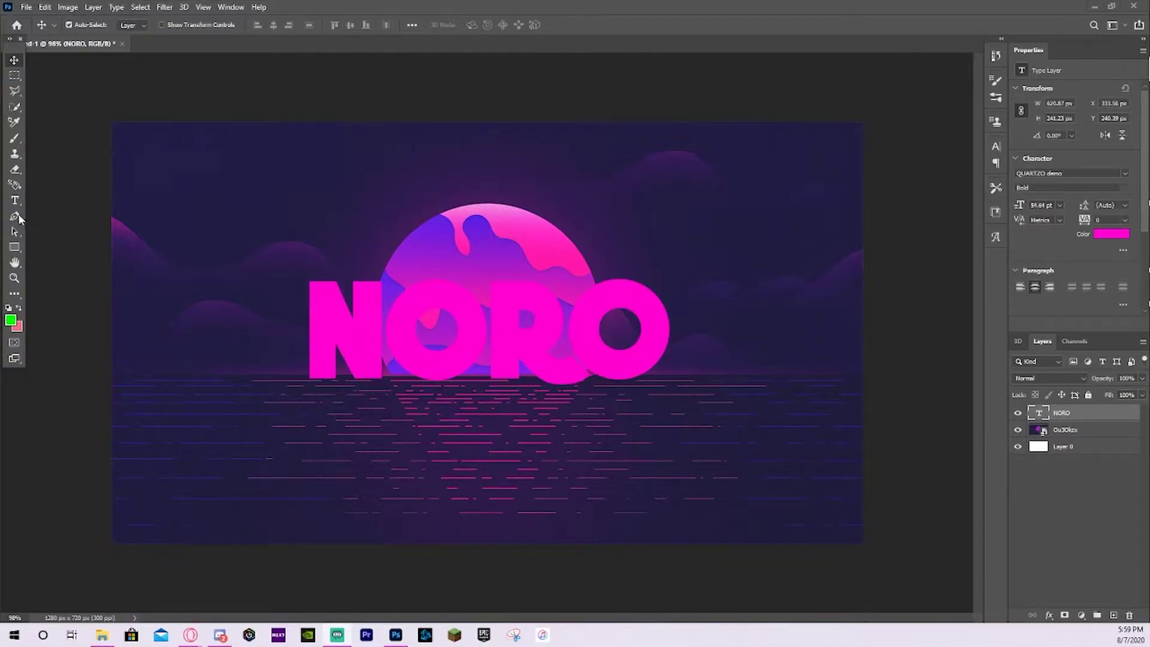
Step: Convert the NORO text layer to a smart object and rasterize it
right_click(1071, 416)
click(908, 255)
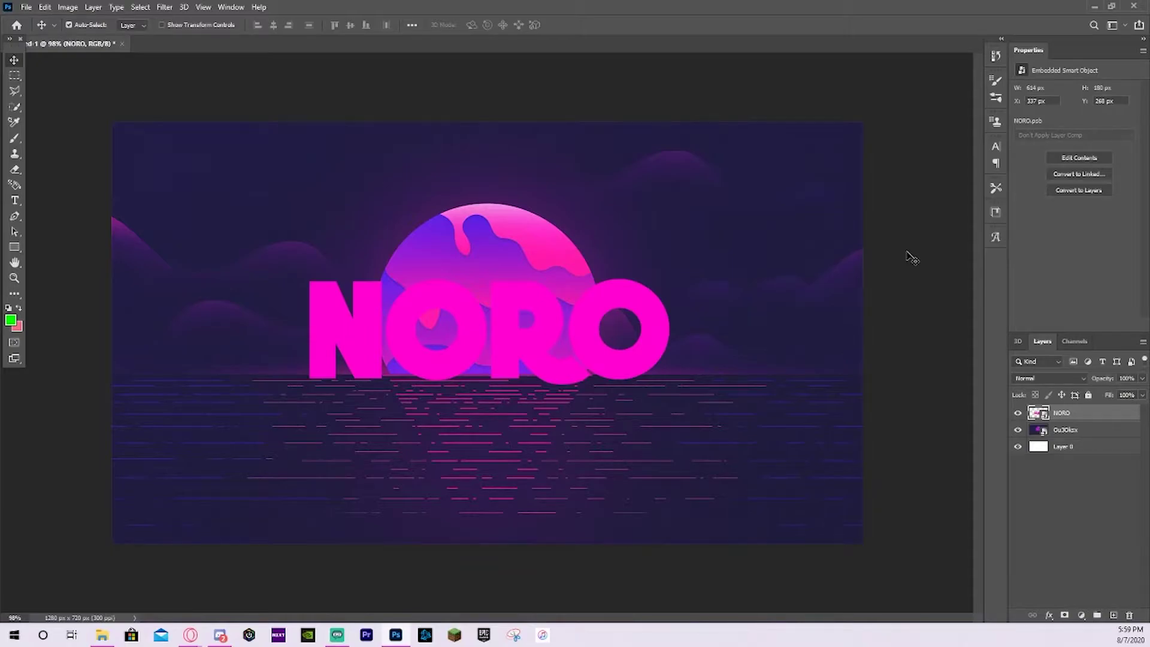
right_click(1037, 419)
click(978, 325)
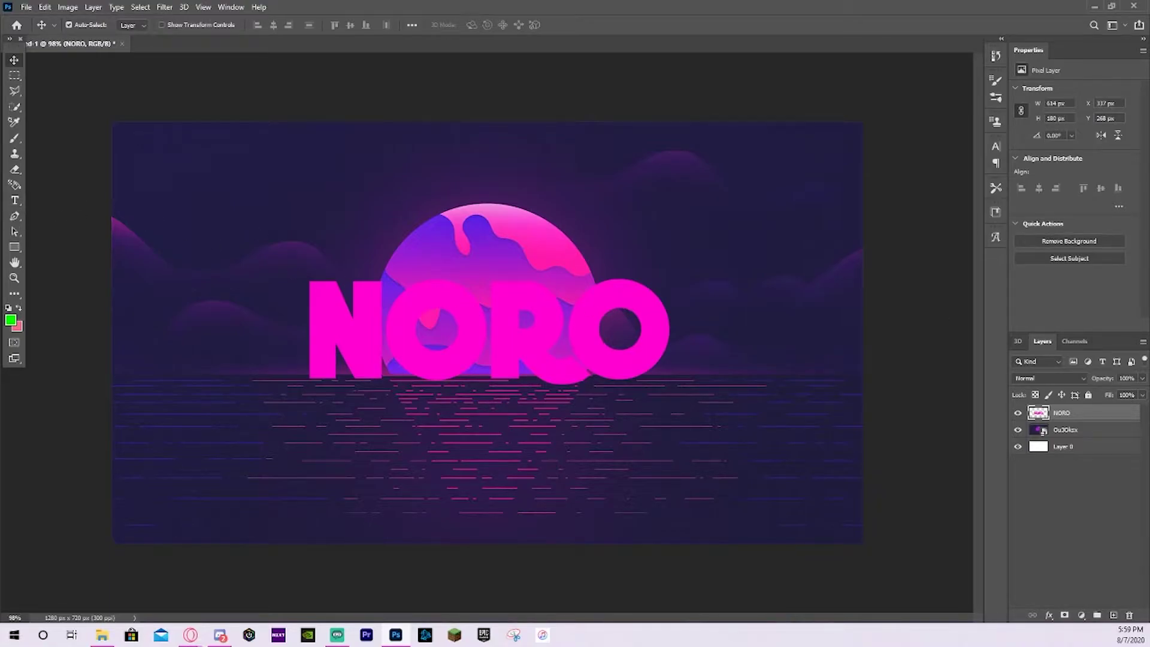
Step: Cut thin angular slivers out of the N and the first O along their left sides with the Polygonal Lasso
click(15, 92)
click(62, 103)
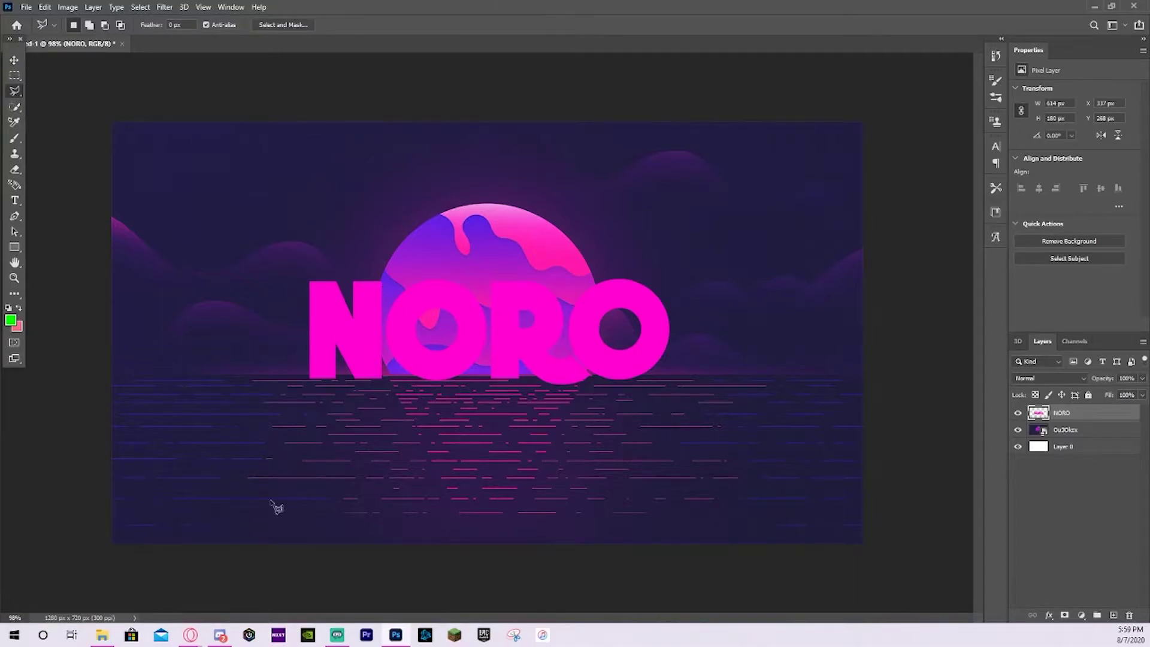
click(15, 586)
double_click(12, 613)
click(540, 236)
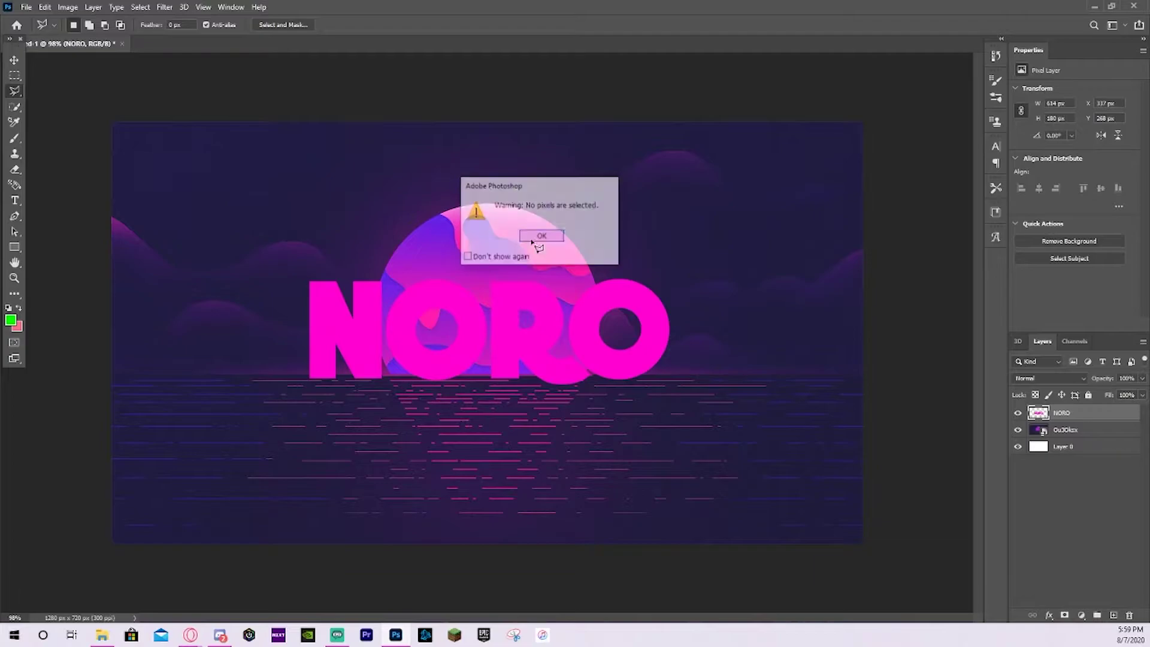
text(110)
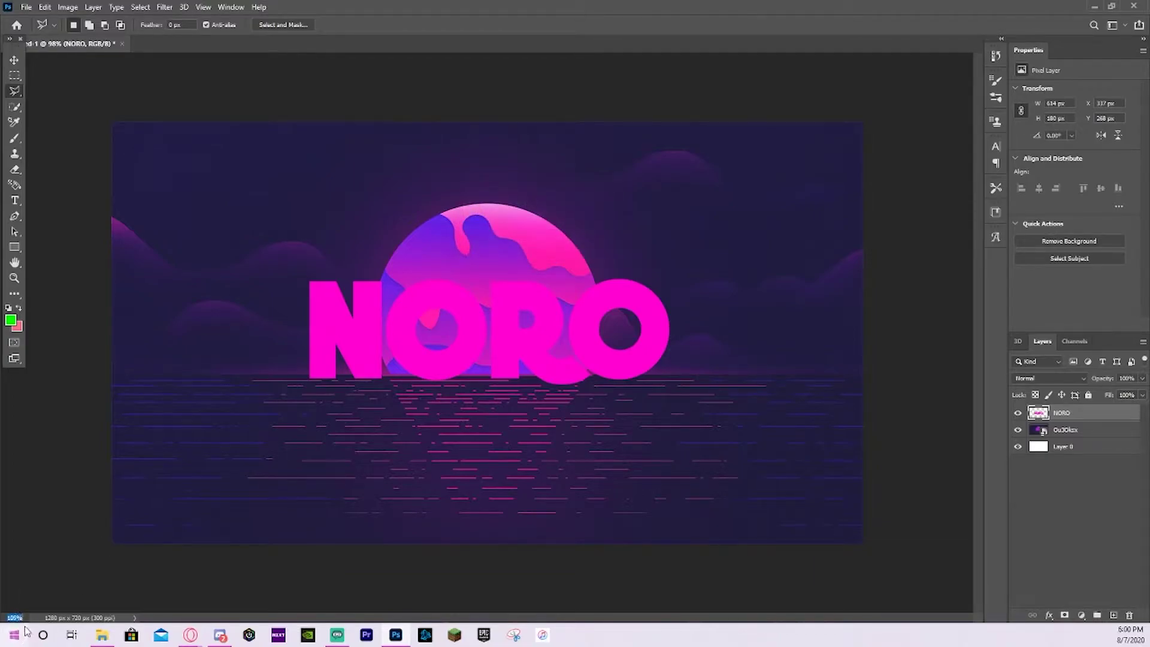
key(Return)
text(130)
key(Return)
click(14, 618)
text(146)
key(Return)
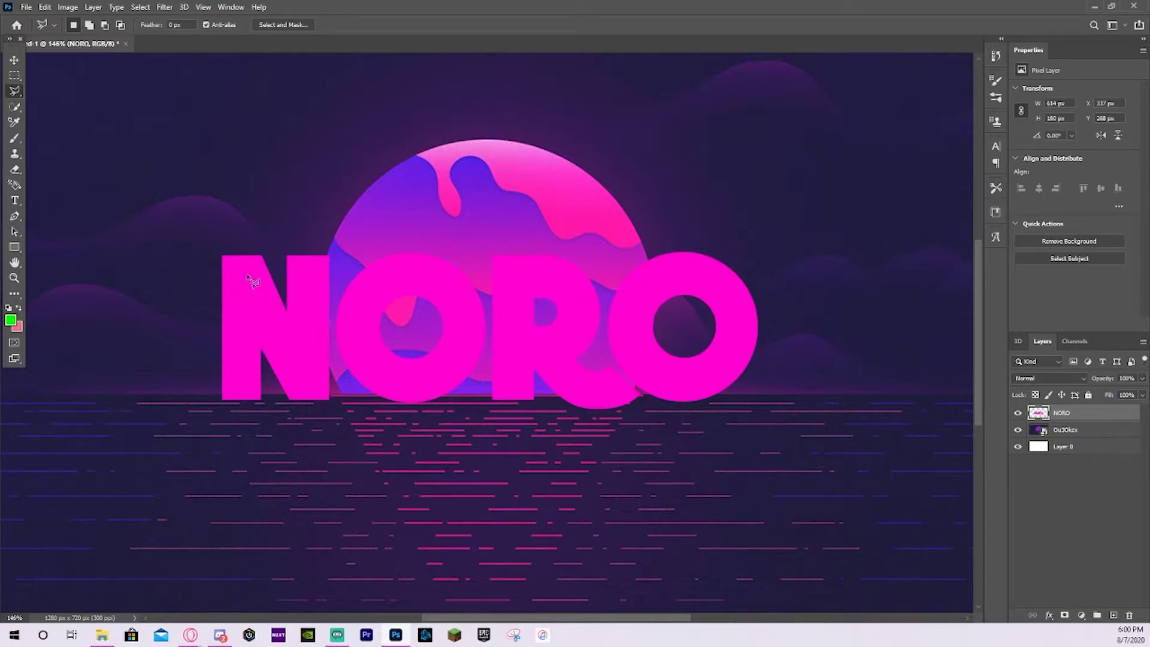
mouse_move(223, 258)
mouse_down()
mouse_move(239, 298)
mouse_move(227, 383)
mouse_move(221, 304)
mouse_move(234, 284)
mouse_move(223, 259)
mouse_up()
mouse_move(372, 390)
mouse_down()
mouse_move(350, 349)
mouse_move(377, 289)
mouse_move(363, 271)
mouse_move(343, 357)
mouse_move(372, 390)
mouse_up()
key(Delete)
key(ctrl+d)
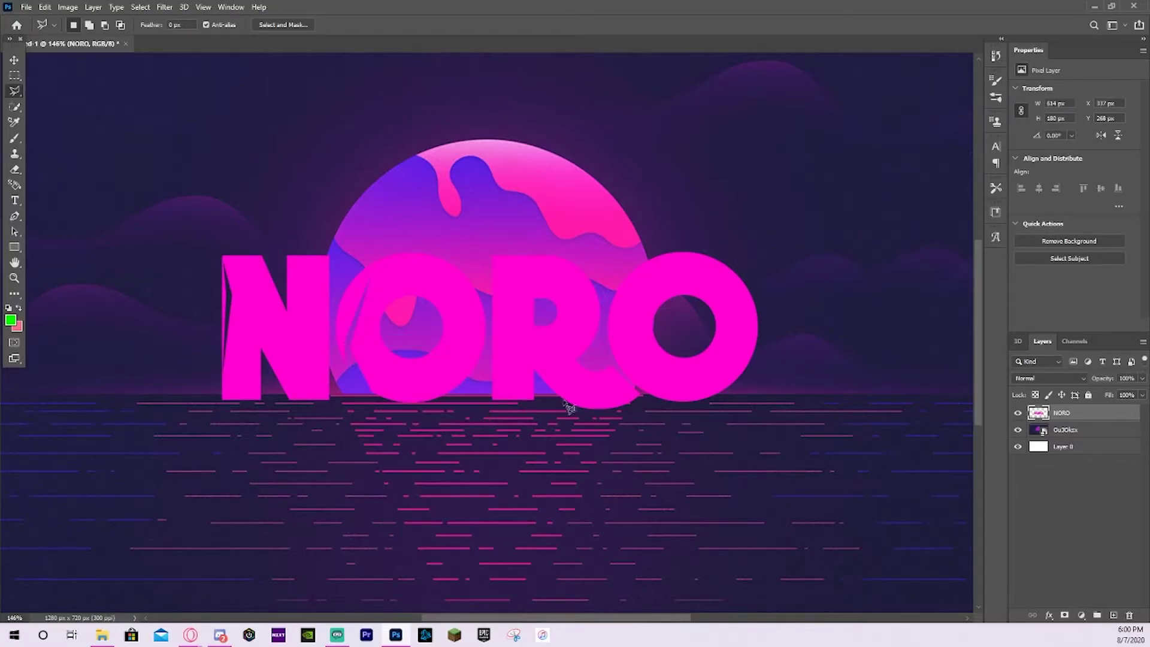
Step: Cut a thin sliver out of the upper edge of the letter R and clear the selection
drag(492, 266, 554, 270)
click(548, 263)
click(493, 255)
click(492, 267)
key(Delete)
key(ctrl+d)
click(657, 264)
click(696, 257)
click(732, 290)
click(657, 258)
right_click(666, 259)
click(673, 267)
Step: Cut a thin angular sliver across the top of the last O and clear the selection
click(652, 259)
click(694, 259)
click(737, 276)
click(692, 262)
click(646, 268)
key(Delete)
right_click(639, 255)
click(648, 260)
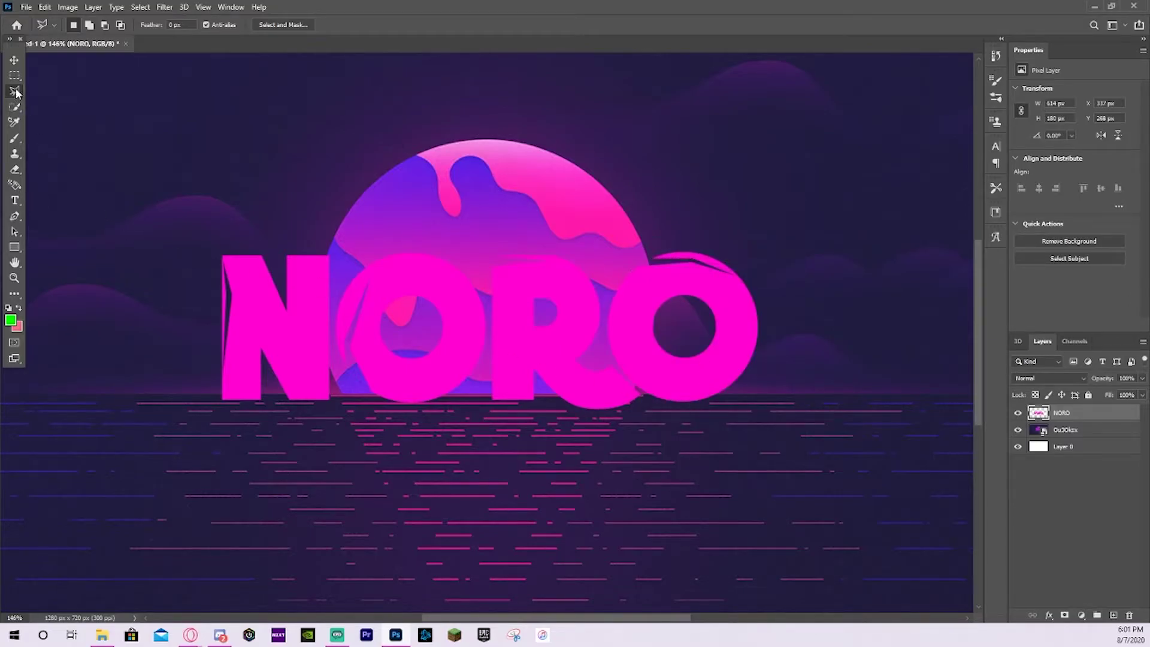
Step: Create a new 3D extrusion from the NORO layer
click(11, 61)
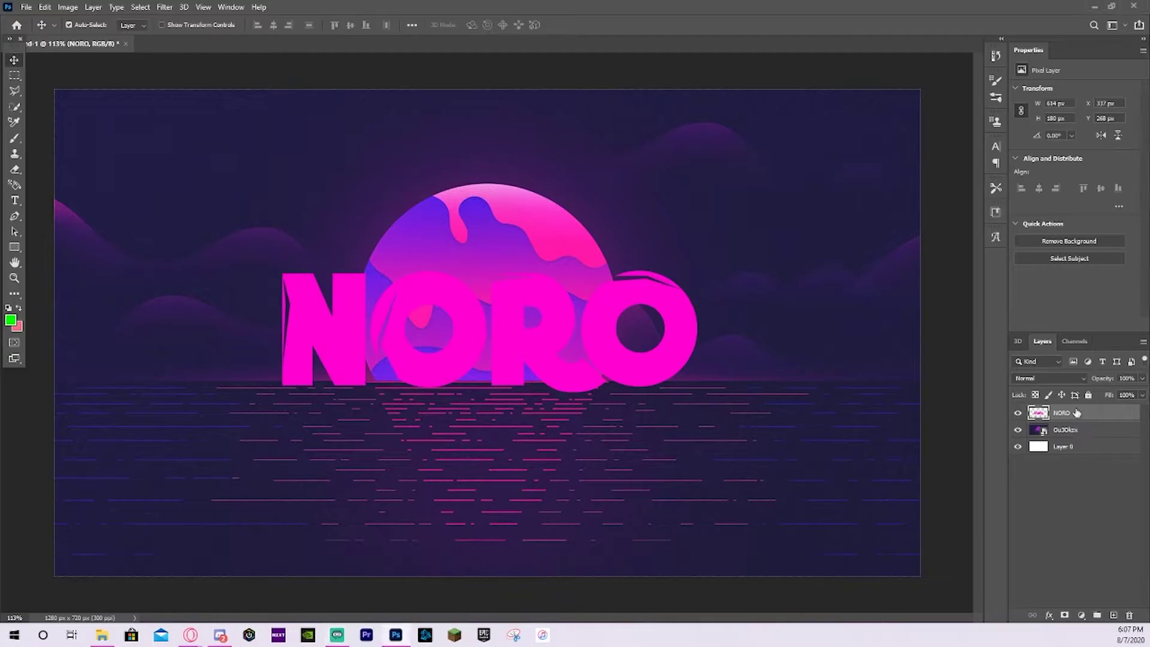
right_click(1076, 409)
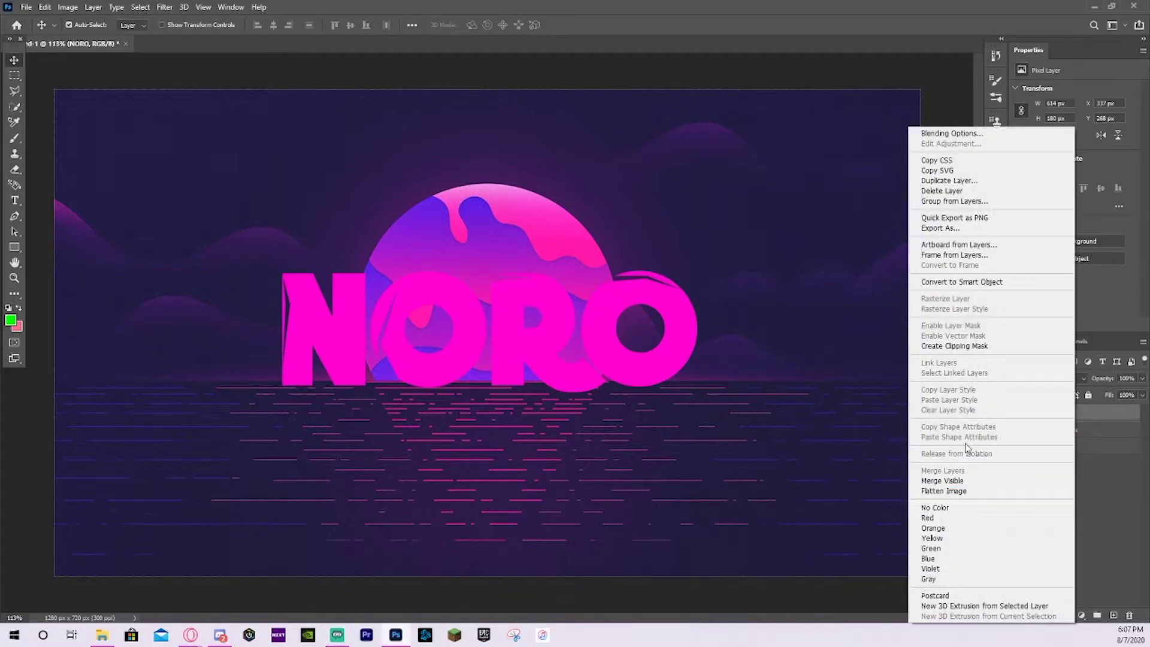
click(958, 611)
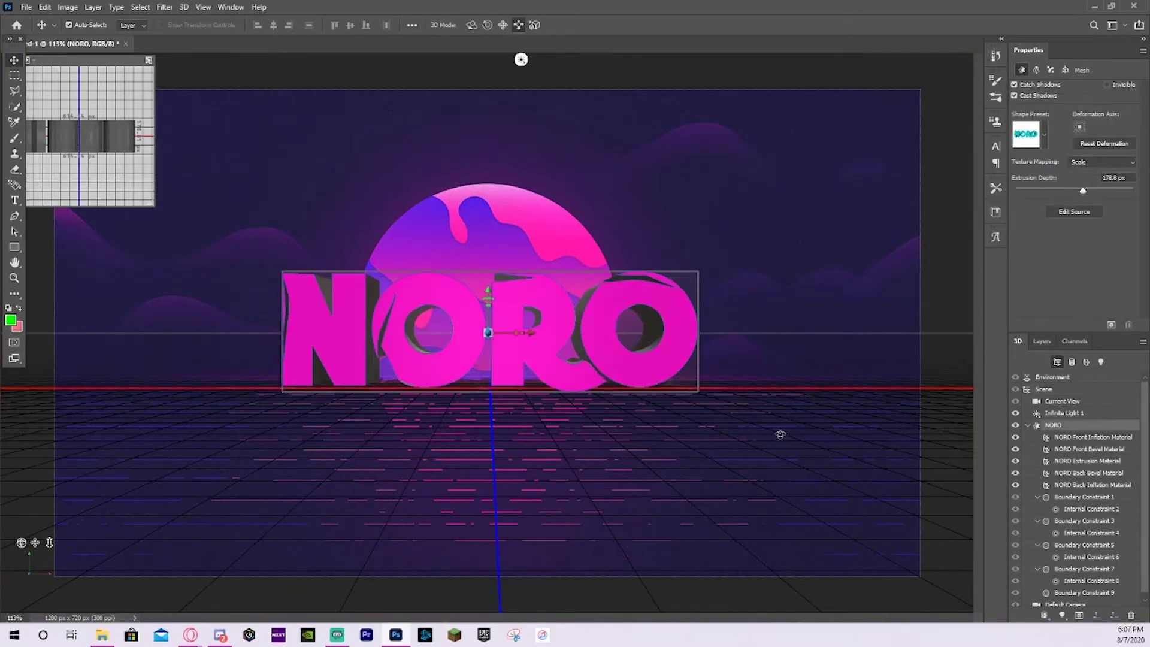
Step: Slide the 3D NORO text slightly closer and roll it slightly counterclockwise
drag(758, 275, 760, 310)
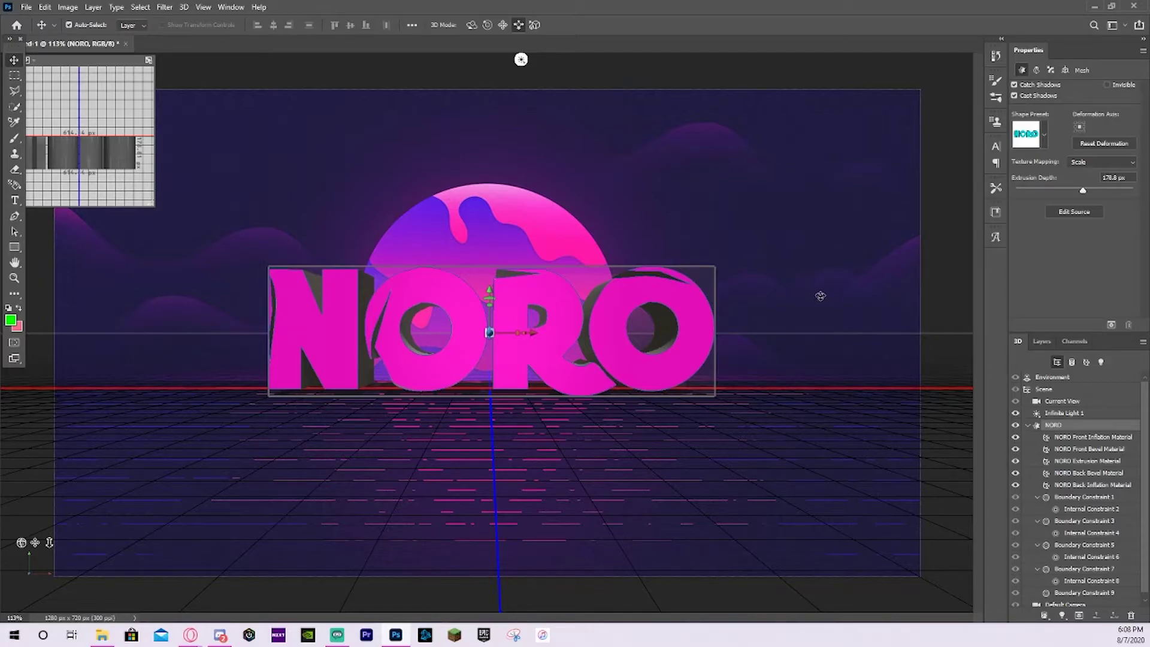
mouse_move(760, 331)
mouse_down()
mouse_move(642, 341)
mouse_move(762, 332)
mouse_up()
click(488, 26)
mouse_move(725, 257)
mouse_down()
mouse_move(684, 254)
mouse_move(713, 253)
mouse_up()
Step: Orbit the 3D text to expose its sides and set the NORO Extrusion Material's base colour to white
click(472, 26)
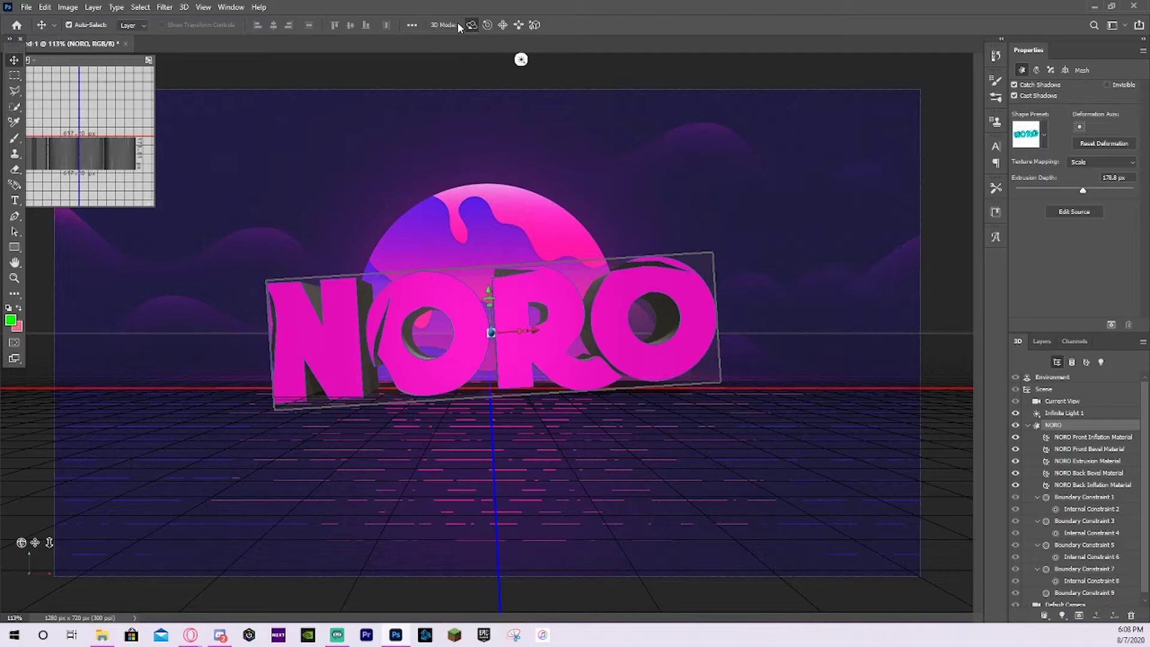
drag(816, 289, 537, 411)
click(616, 306)
click(610, 310)
click(610, 314)
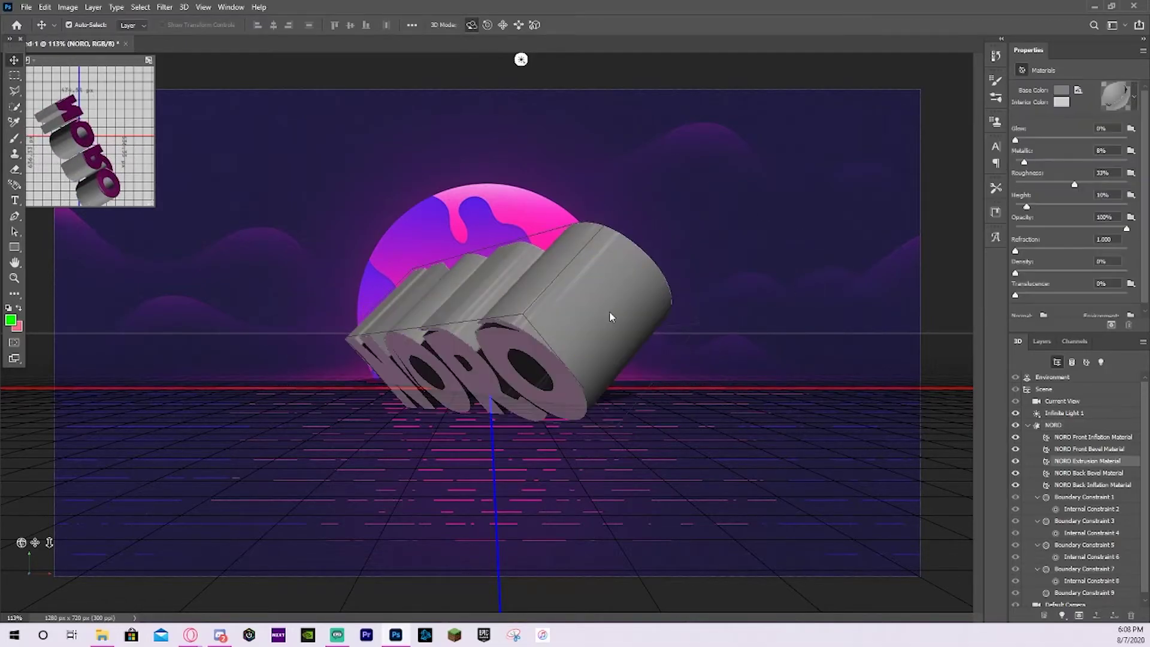
click(1066, 92)
drag(893, 455, 816, 380)
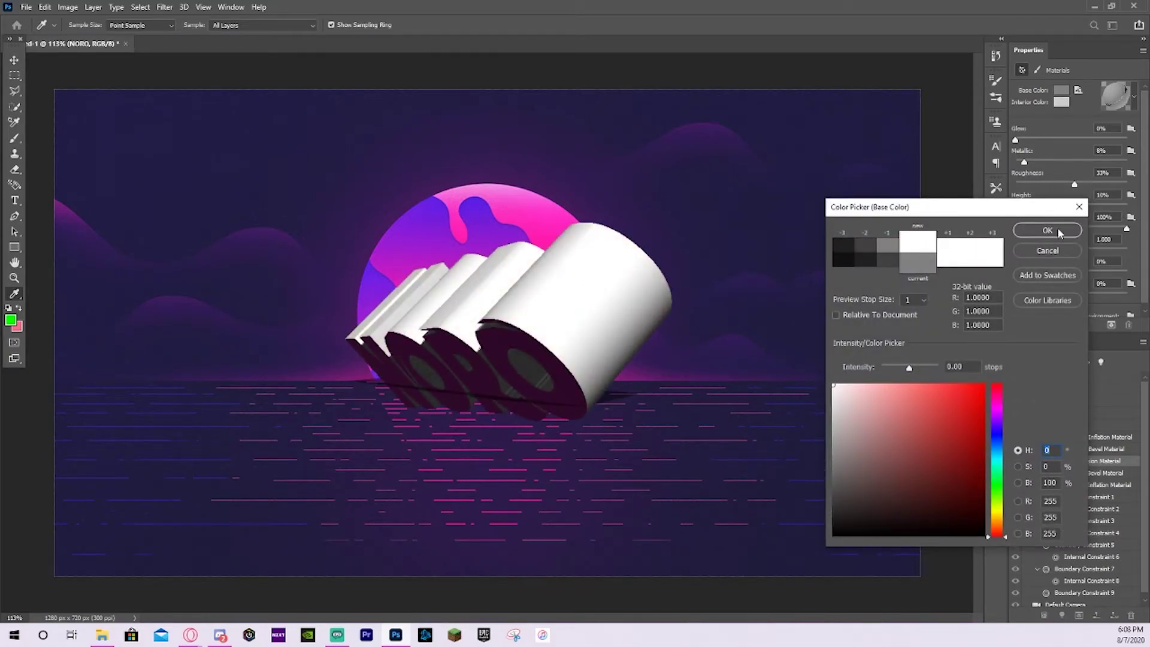
click(1048, 230)
Step: Rotate the 3D text back to face forward, tilted so that its upper sides show
click(617, 256)
drag(653, 177, 509, 356)
drag(707, 207, 795, 265)
click(488, 25)
drag(569, 85, 420, 170)
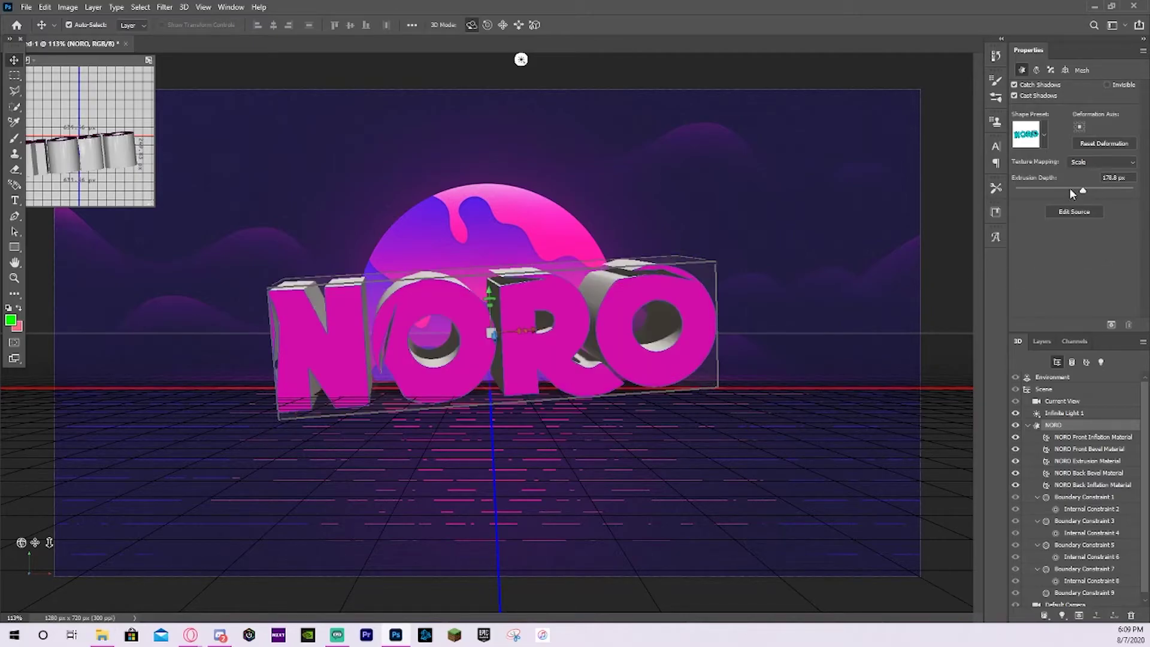
Step: Set the NORO mesh's extrusion depth to -133.25 px and readjust the 3D text's angle and position in front of the moon
mouse_move(1072, 191)
mouse_down()
mouse_move(1026, 191)
mouse_move(1070, 193)
mouse_up()
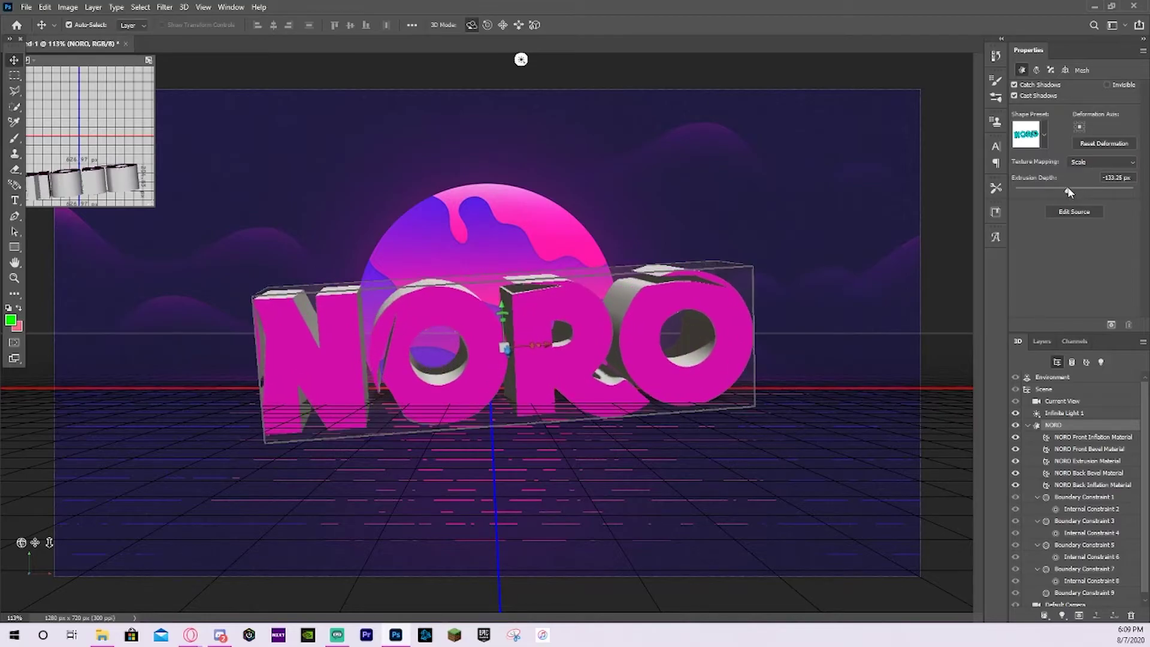
drag(634, 237, 669, 231)
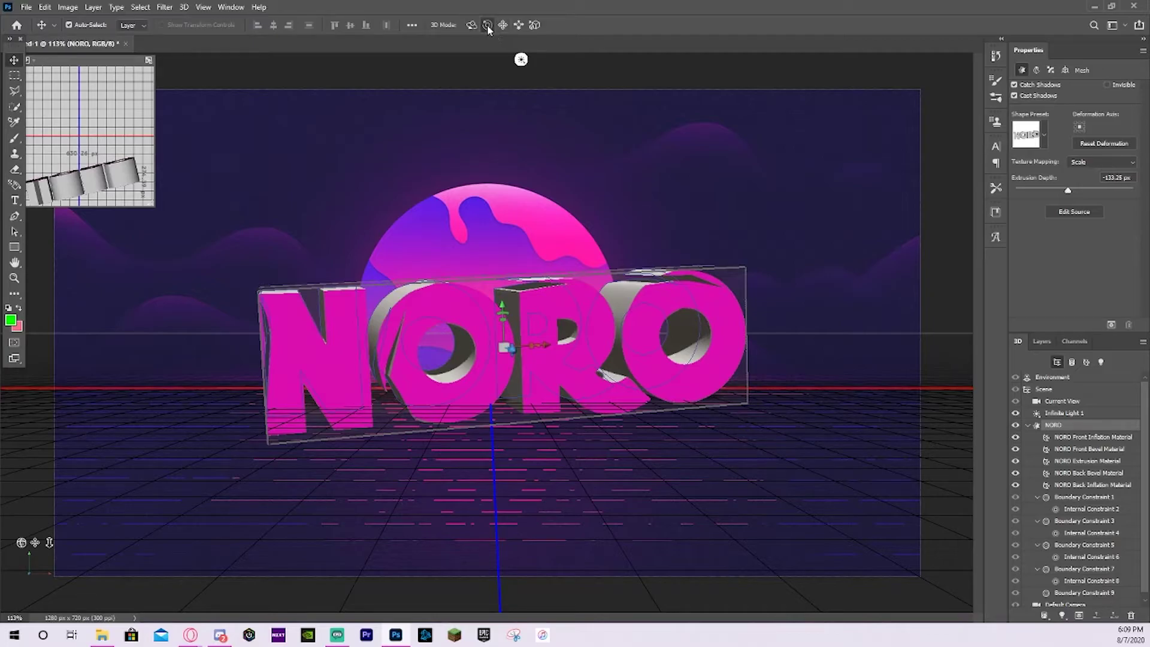
click(1042, 341)
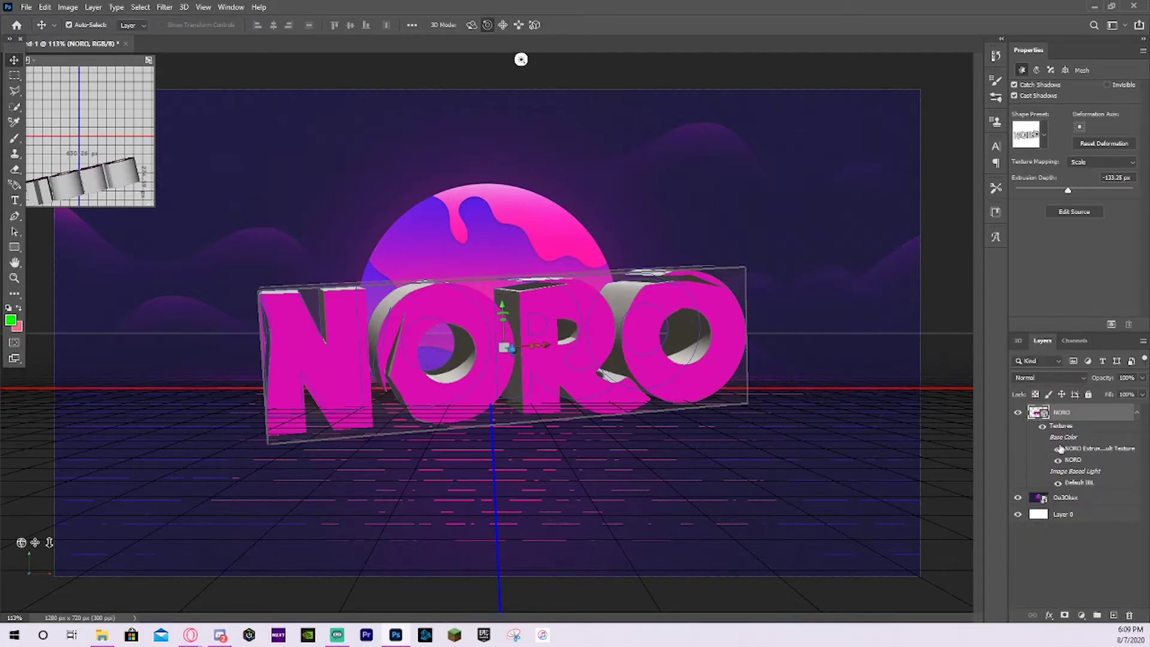
click(473, 25)
drag(310, 216, 291, 213)
drag(517, 129, 318, 560)
click(519, 25)
drag(515, 132, 497, 106)
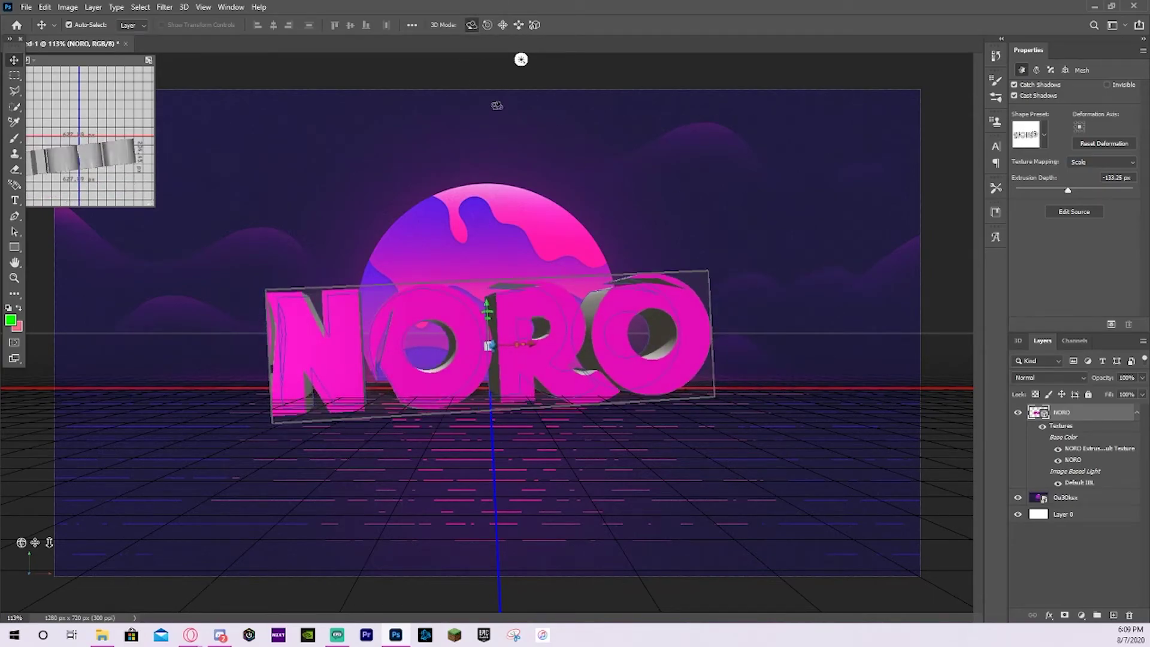
Step: Convert the 3D NORO layer to a smart object and shift it slightly to the right
right_click(1071, 418)
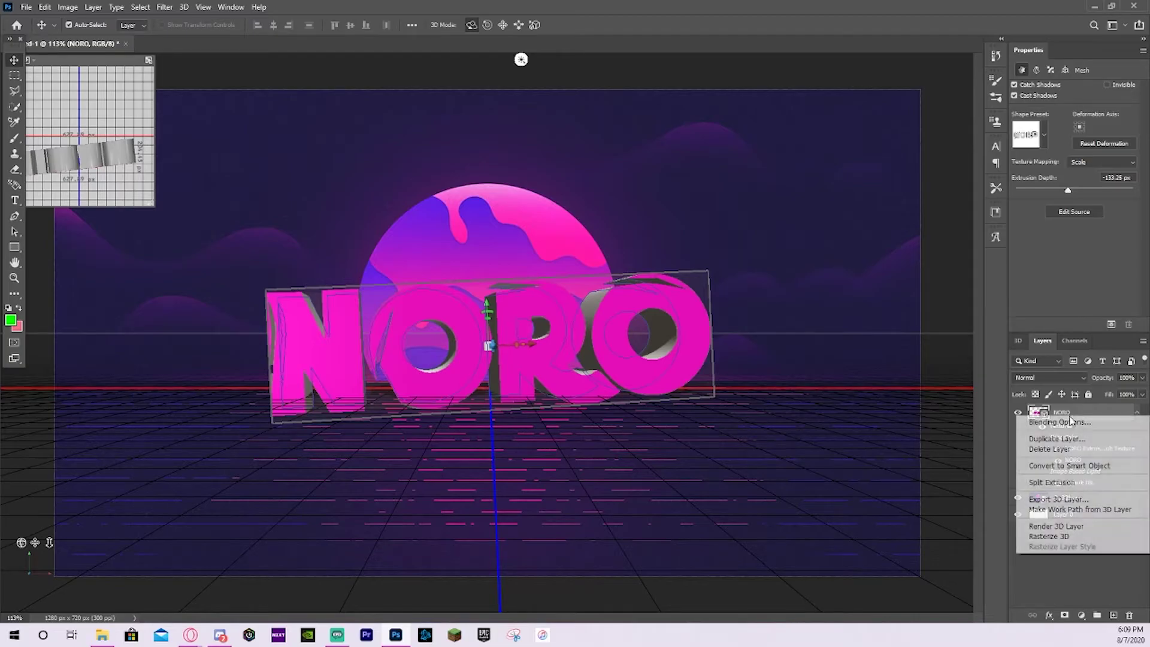
click(1089, 466)
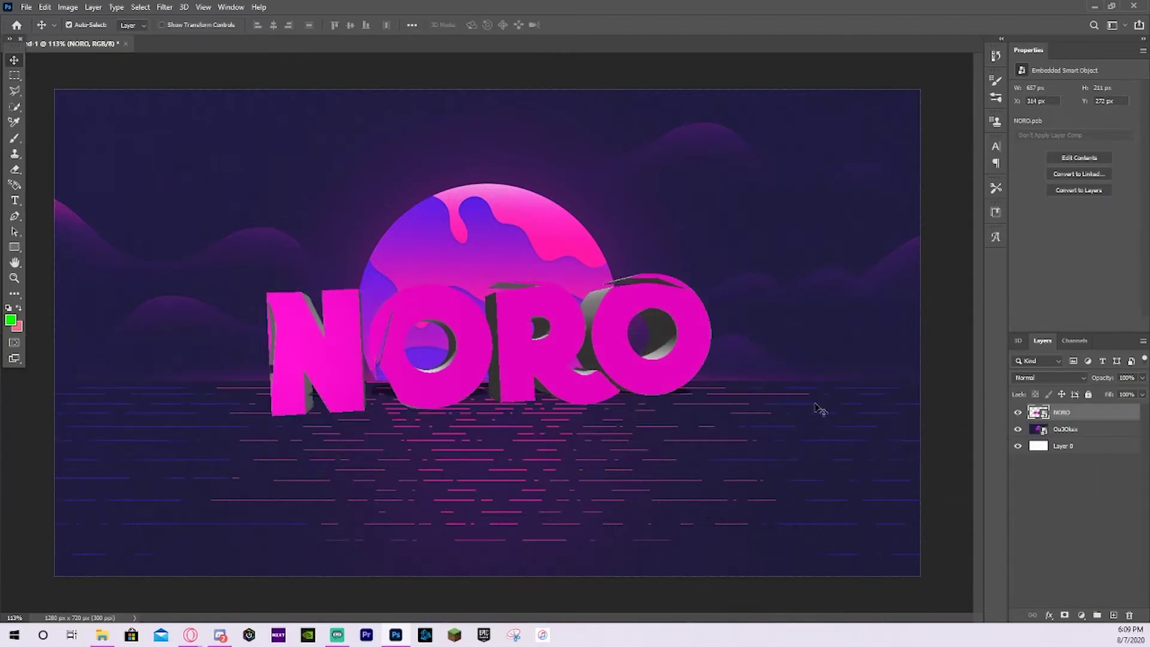
mouse_move(526, 333)
mouse_down()
mouse_move(477, 333)
mouse_move(535, 333)
mouse_move(512, 321)
mouse_move(538, 333)
mouse_up()
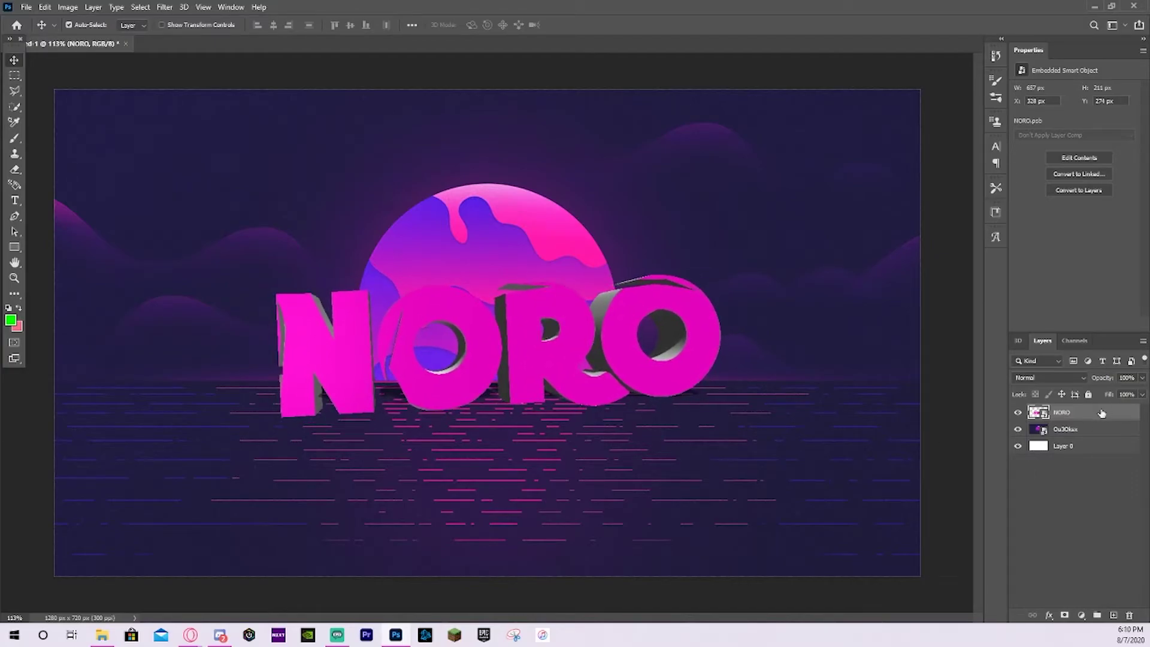
Step: Open the blending options of the NORO layer
right_click(1102, 413)
click(965, 118)
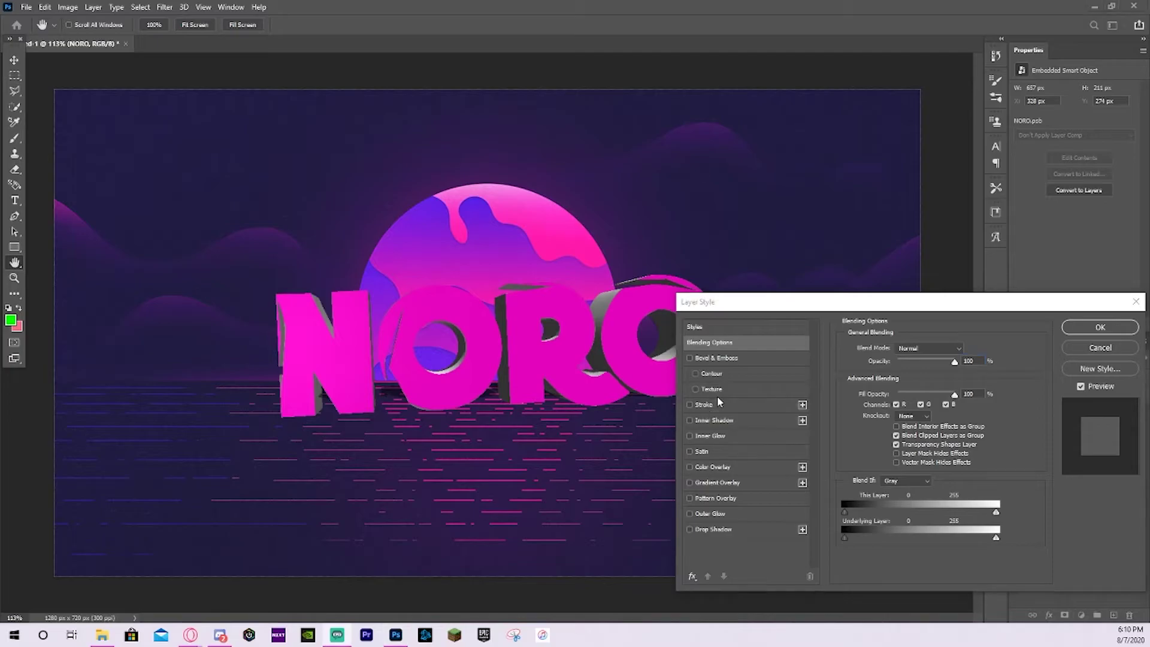
click(708, 406)
drag(887, 348, 890, 349)
click(872, 434)
click(857, 386)
click(1104, 251)
drag(943, 390, 909, 391)
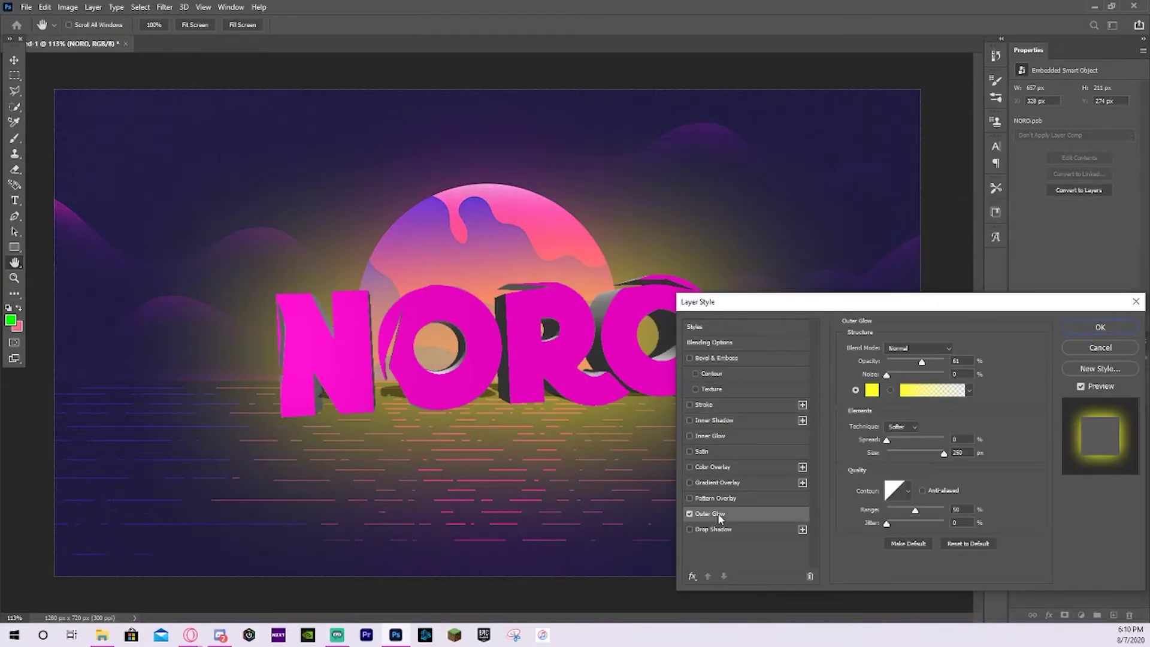
Step: Give the NORO layer an outer glow in pink ff178a and nudge the lettering slightly to the left
click(873, 390)
click(959, 251)
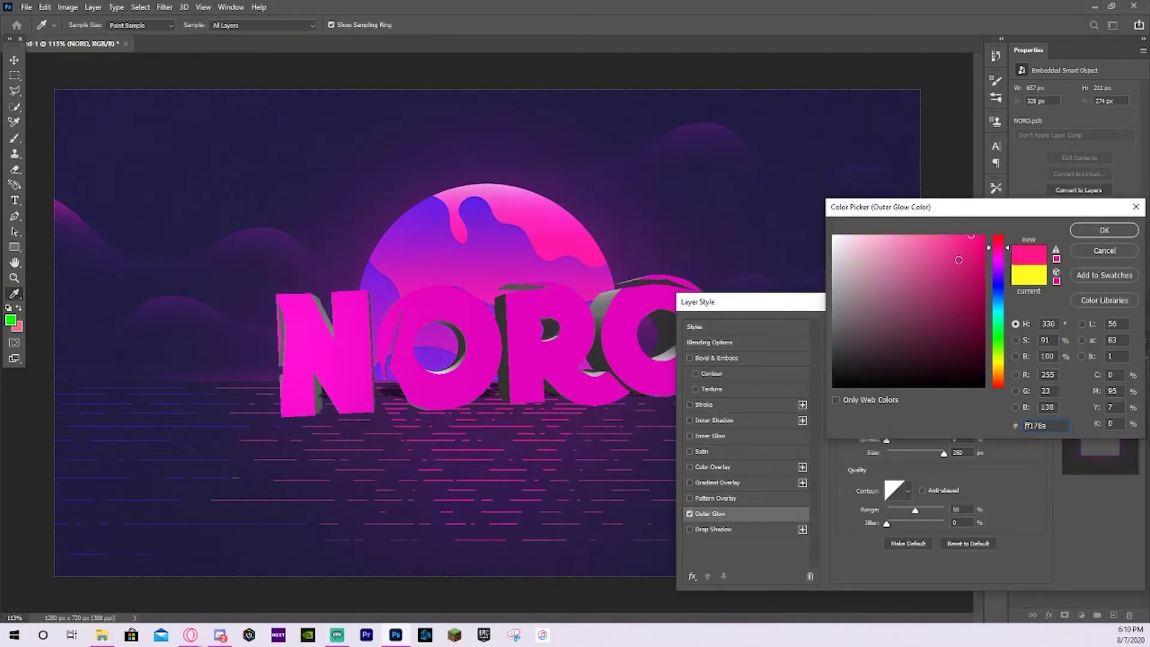
click(1103, 227)
drag(779, 301, 564, 340)
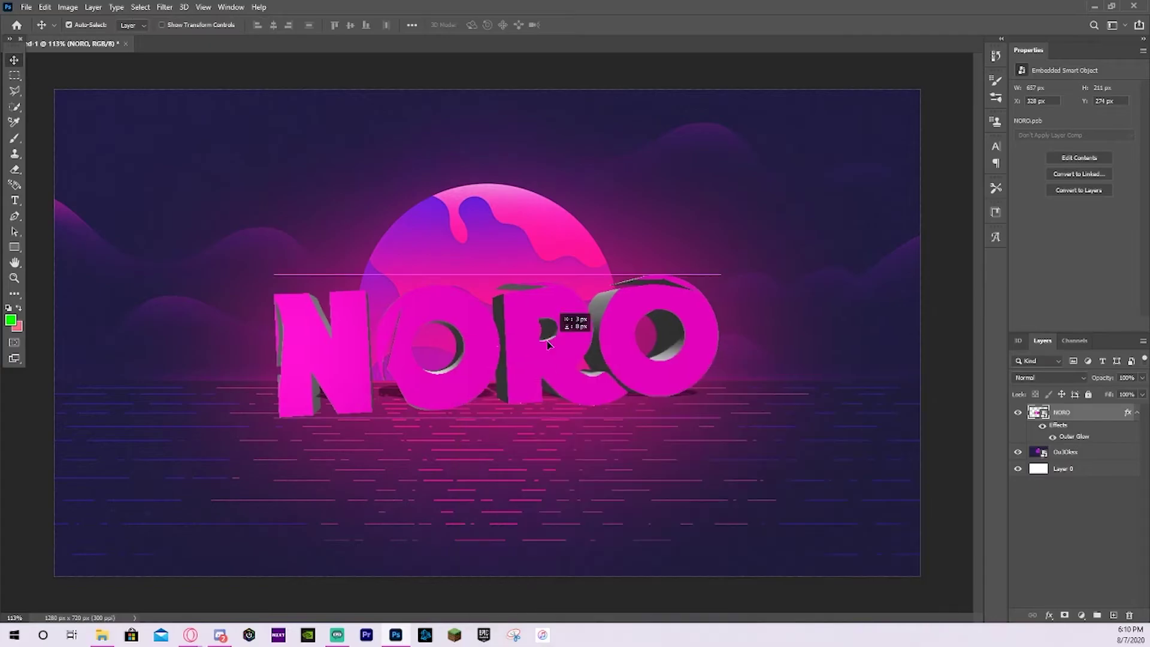
Step: Try out a drop shadow and an inner shadow on the NORO layer
right_click(1062, 412)
click(959, 163)
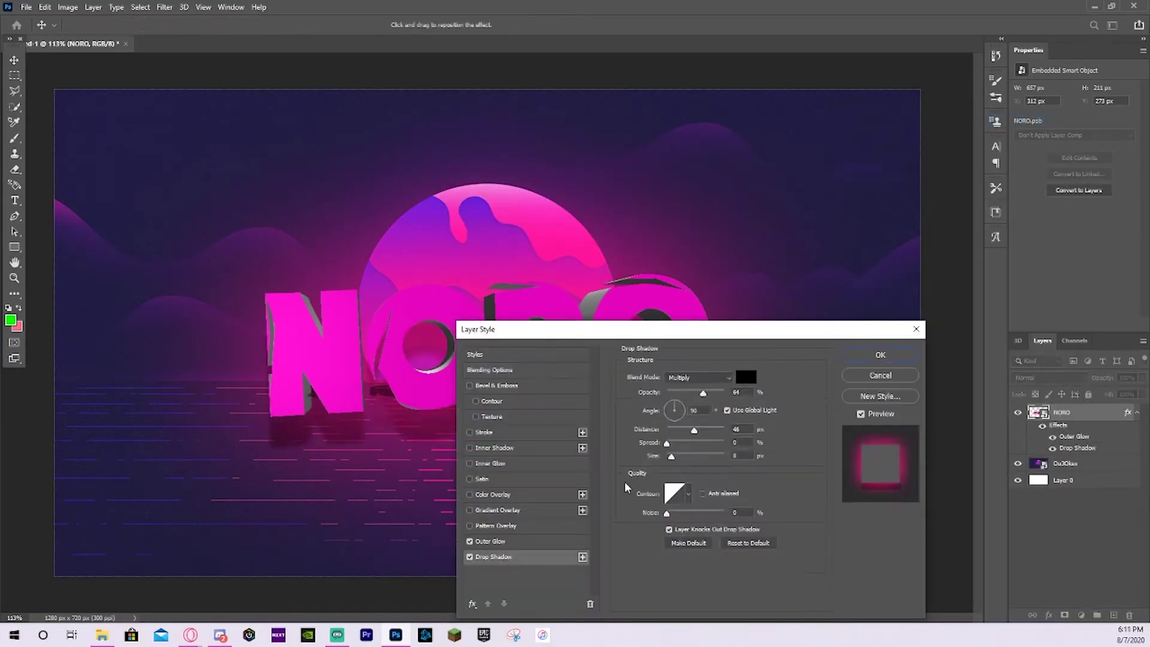
drag(745, 272, 946, 264)
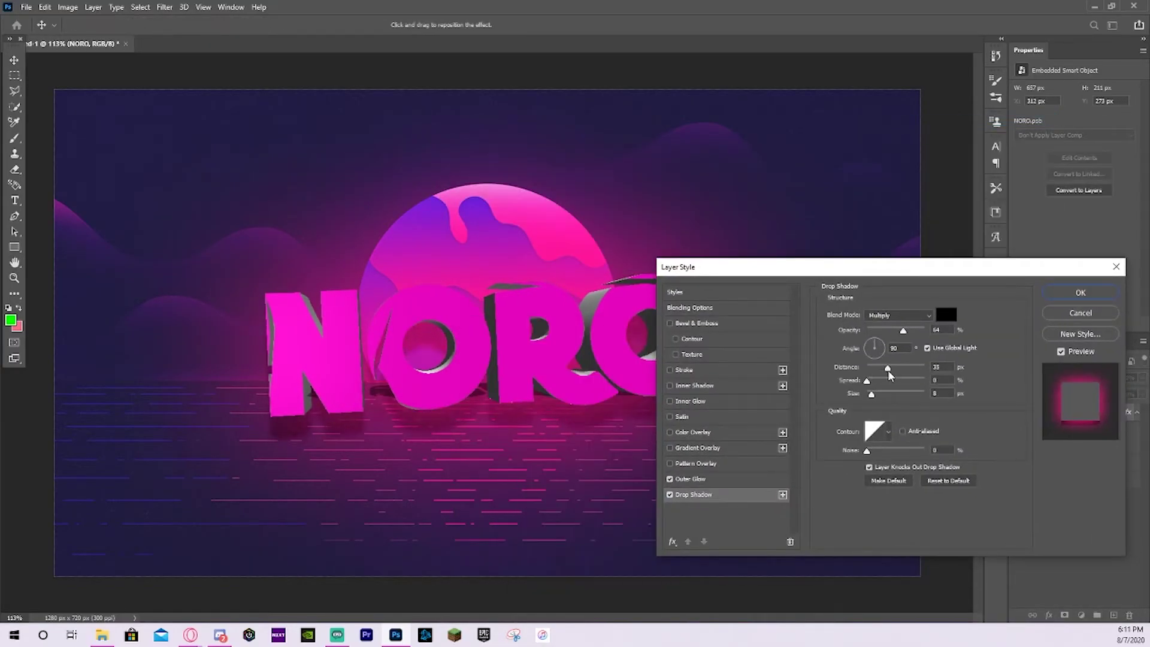
click(695, 385)
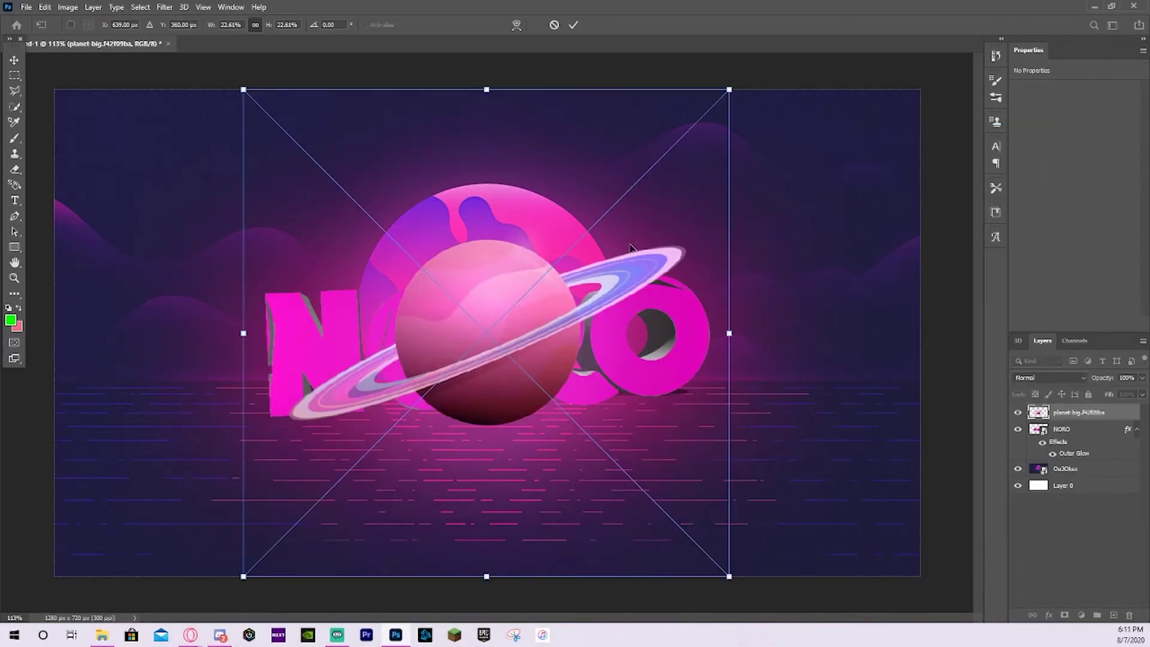
Step: Shrink the placed ringed planet image to about 323 px, position it in the sky right of the moon and lower its opacity
drag(729, 90, 515, 304)
drag(507, 384, 801, 159)
drag(514, 324, 555, 299)
key(Return)
click(1143, 378)
drag(1144, 390, 1116, 391)
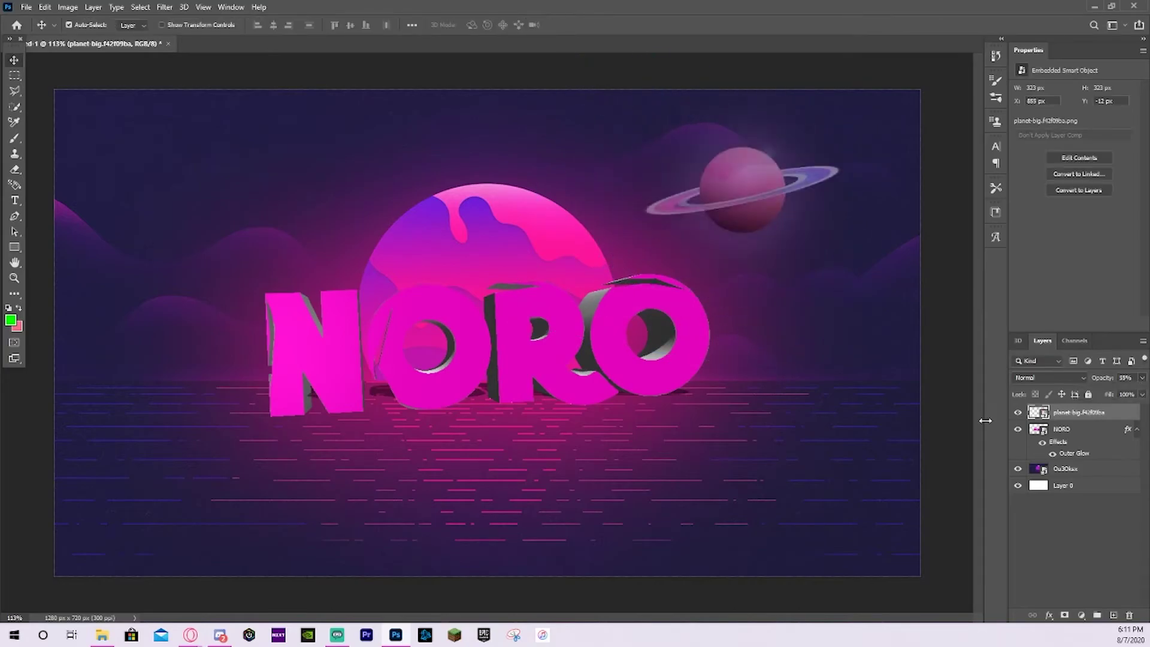
Step: Add a new layer above the planet and clip it to the planet layer
key(ctrl+v)
drag(481, 327, 735, 184)
right_click(1064, 413)
click(959, 379)
Step: Tint the planet's left side and ring on the clipped layer with a soft 177 px brush in salmon pink
click(14, 138)
click(18, 307)
click(713, 197)
click(559, 244)
click(87, 25)
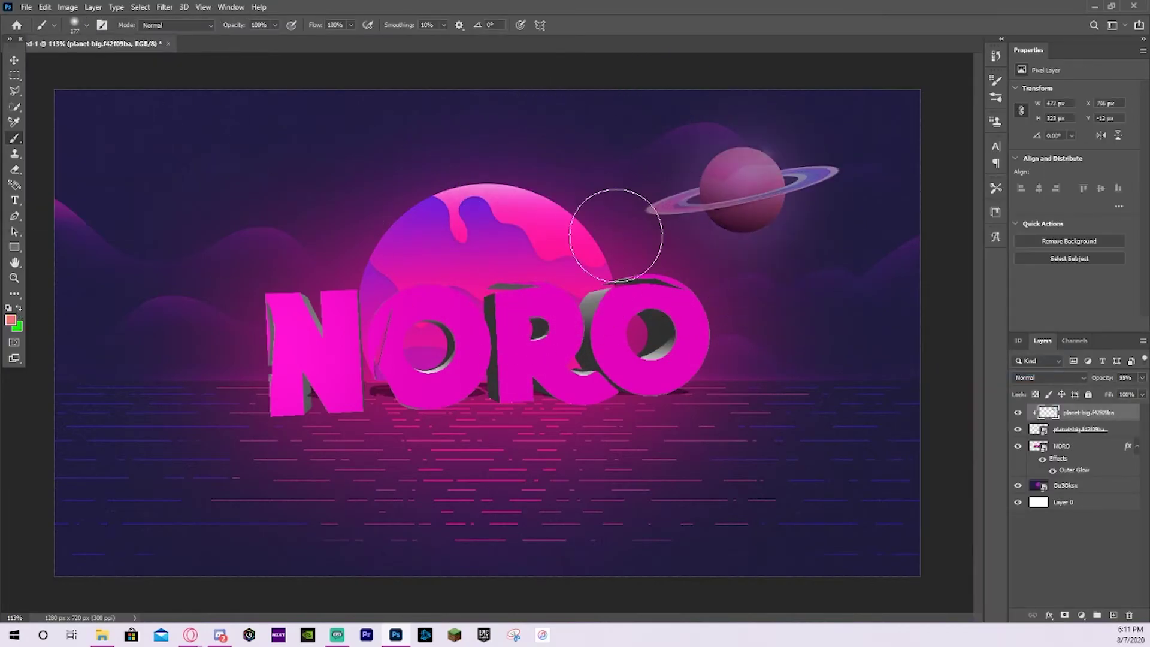
drag(623, 196, 587, 222)
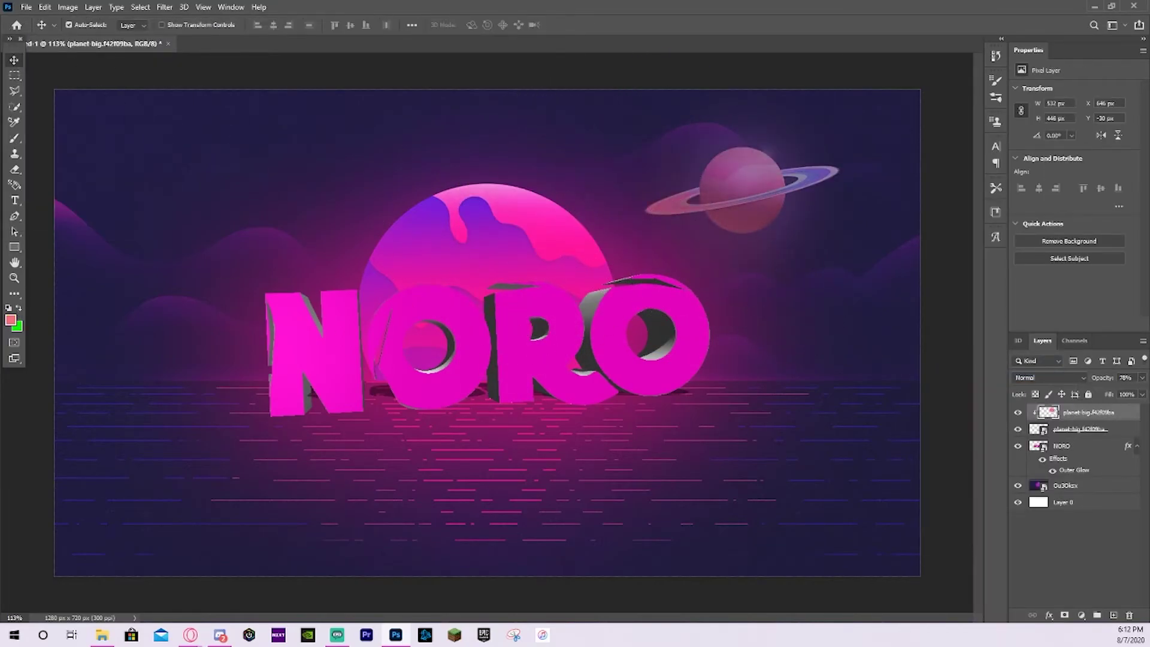
Step: Scale and place the wavy striped texture over the lettering and move its layer directly above the NORO layer
mouse_move(714, 90)
mouse_down()
mouse_move(371, 355)
mouse_move(472, 382)
mouse_up()
drag(511, 333, 667, 166)
drag(521, 312, 540, 441)
key(Return)
drag(1068, 412, 1086, 454)
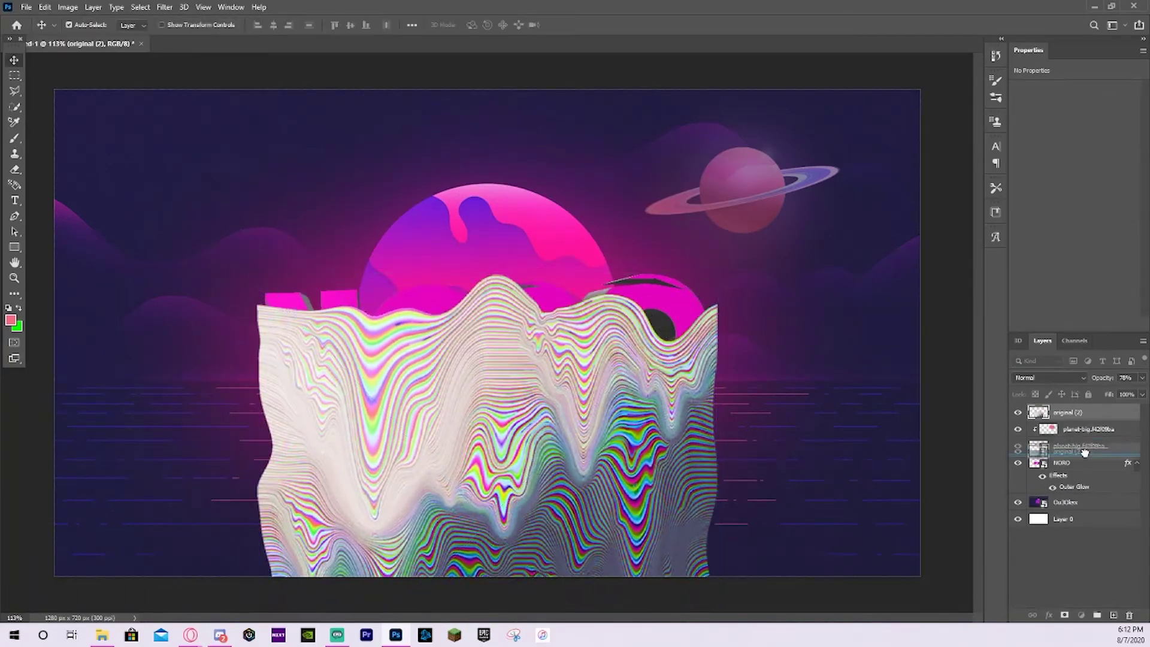
Step: Clip the wavy texture to the NORO lettering and reposition it over the lower part of the letters at 67% opacity
right_click(1090, 447)
click(983, 378)
click(581, 343)
drag(581, 343, 602, 358)
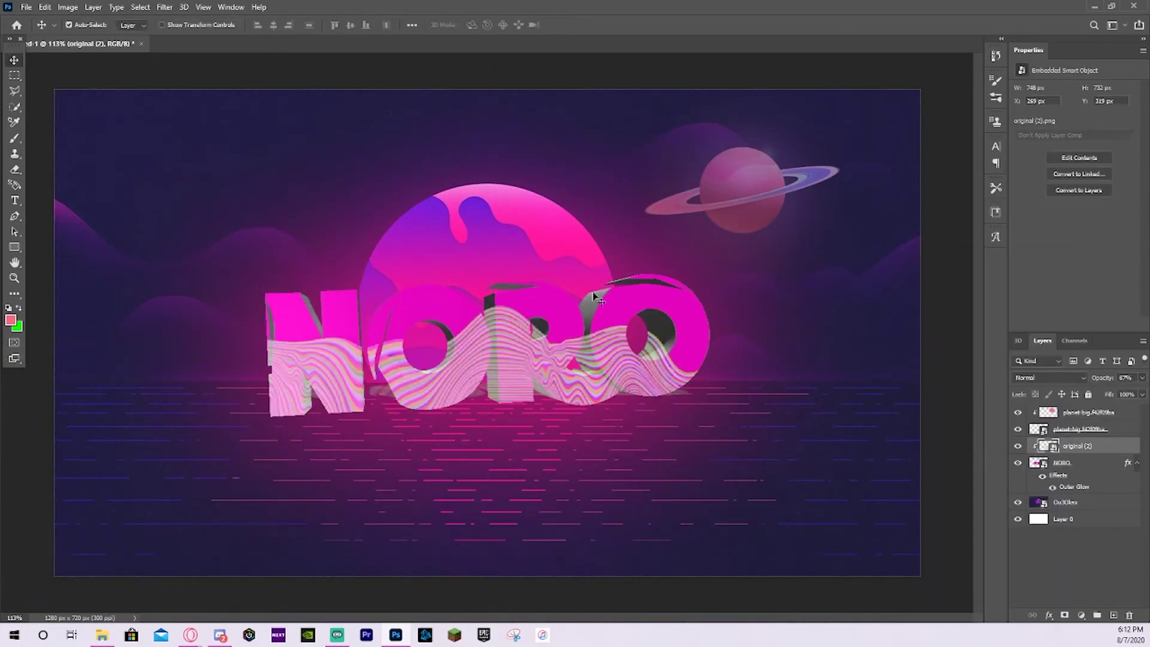
key(6)
key(7)
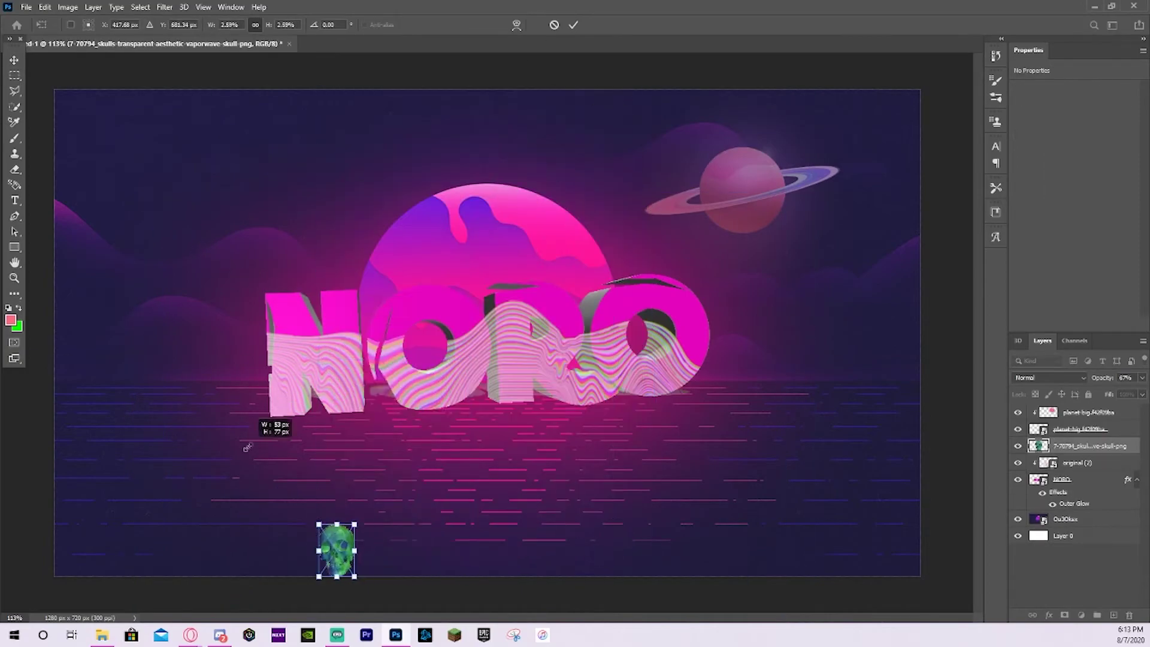
Step: Try the small green skull image on the last letter of NORO
drag(334, 547, 698, 387)
key(Return)
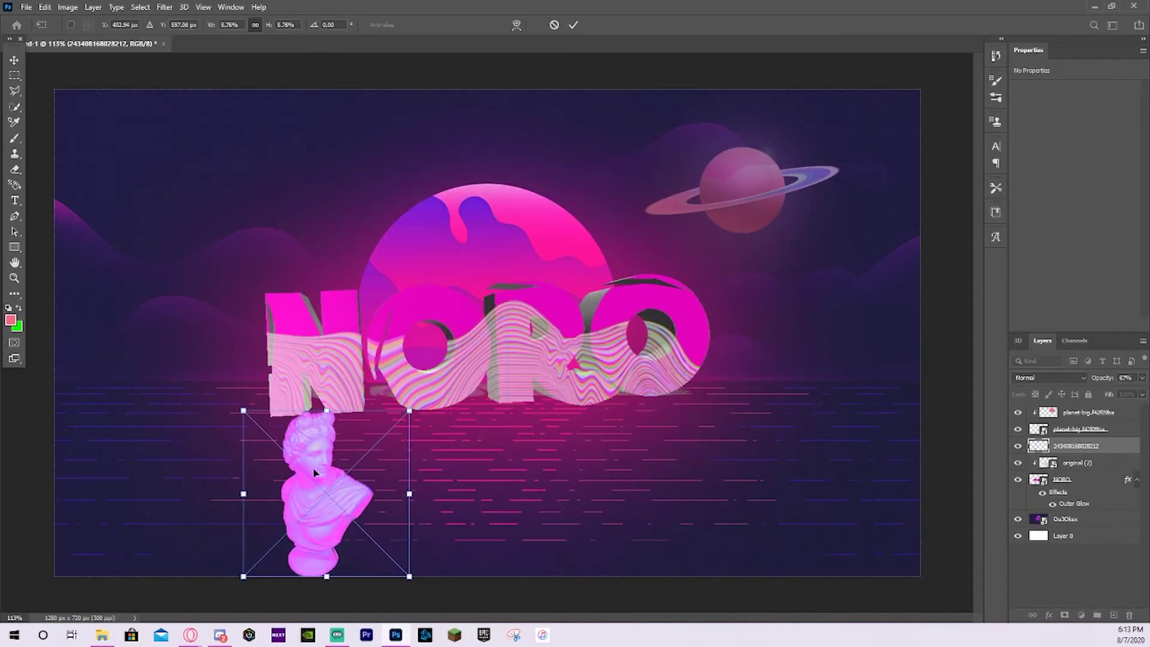
Step: Position the pink bust image behind the letter N with its head rising above the lettering
drag(326, 488, 334, 334)
mouse_move(307, 247)
mouse_down()
mouse_move(339, 252)
mouse_move(324, 234)
mouse_up()
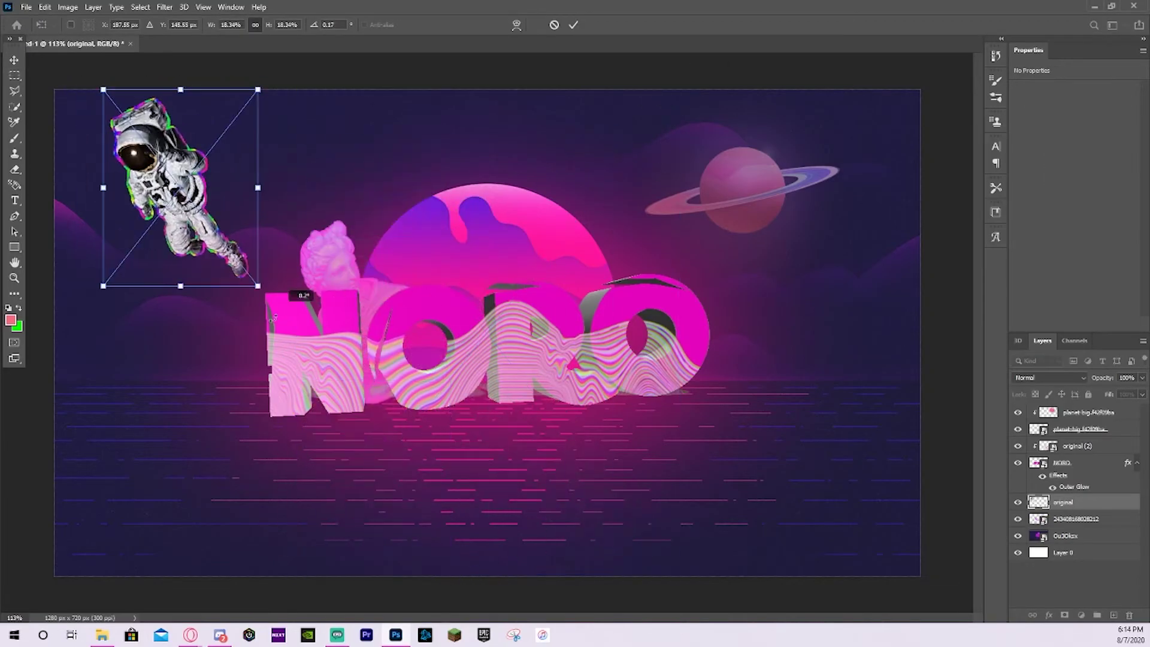
Step: Scale the placed astronaut image down to a small figure in the sky near the planet
drag(204, 157, 816, 191)
drag(685, 236, 765, 236)
drag(816, 207, 870, 141)
key(Return)
Step: Bring the astronaut layer to the top of the stack and place the figure between the moon and the planet
drag(1064, 502, 1066, 405)
drag(870, 141, 582, 189)
key(ctrl+t)
key(Return)
click(1143, 378)
mouse_move(1144, 393)
mouse_down()
mouse_move(1120, 394)
mouse_move(1144, 395)
mouse_up()
Step: Duplicate the astronaut layer and clip the duplicate to the astronaut
right_click(1084, 416)
click(797, 350)
key(ctrl+j)
right_click(1078, 415)
click(1012, 375)
Step: Brush soft salmon pink over the astronaut on the clipped layer and adjust the opacity of the astronaut layers
click(1143, 377)
click(15, 139)
drag(530, 230, 506, 198)
click(1143, 378)
click(1106, 430)
click(1143, 378)
drag(1127, 394, 1144, 393)
Step: Paint further soft pink strokes across the astronaut on the clipped layer to finish its tint
click(521, 183)
key(Return)
click(1086, 417)
drag(527, 199, 538, 242)
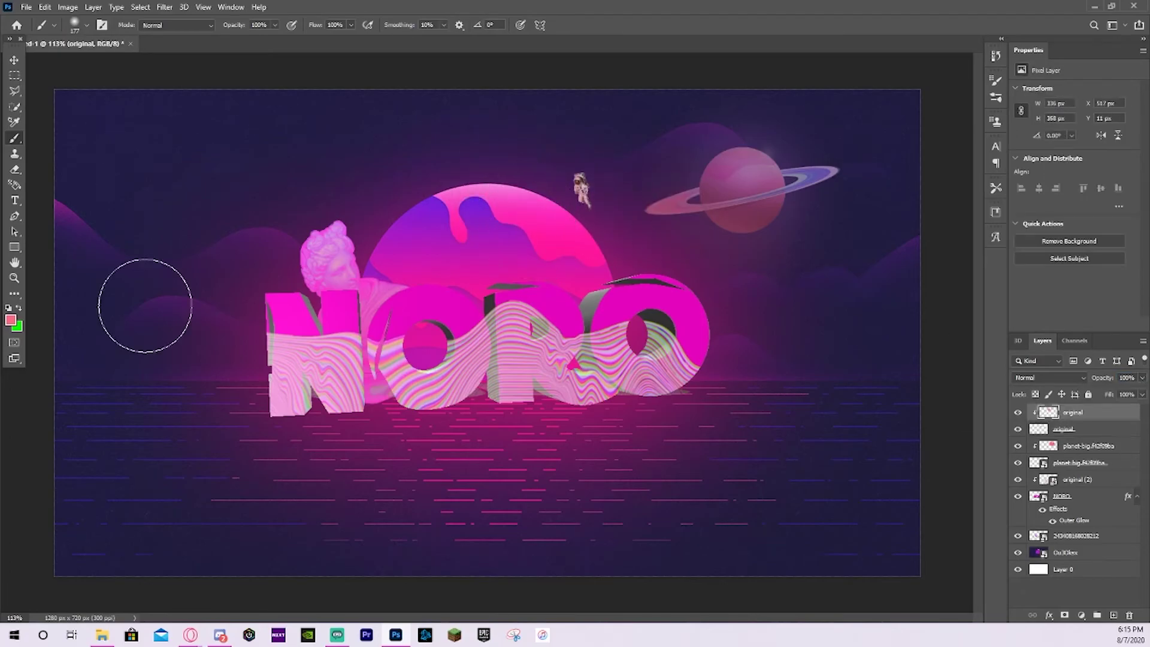
key(v)
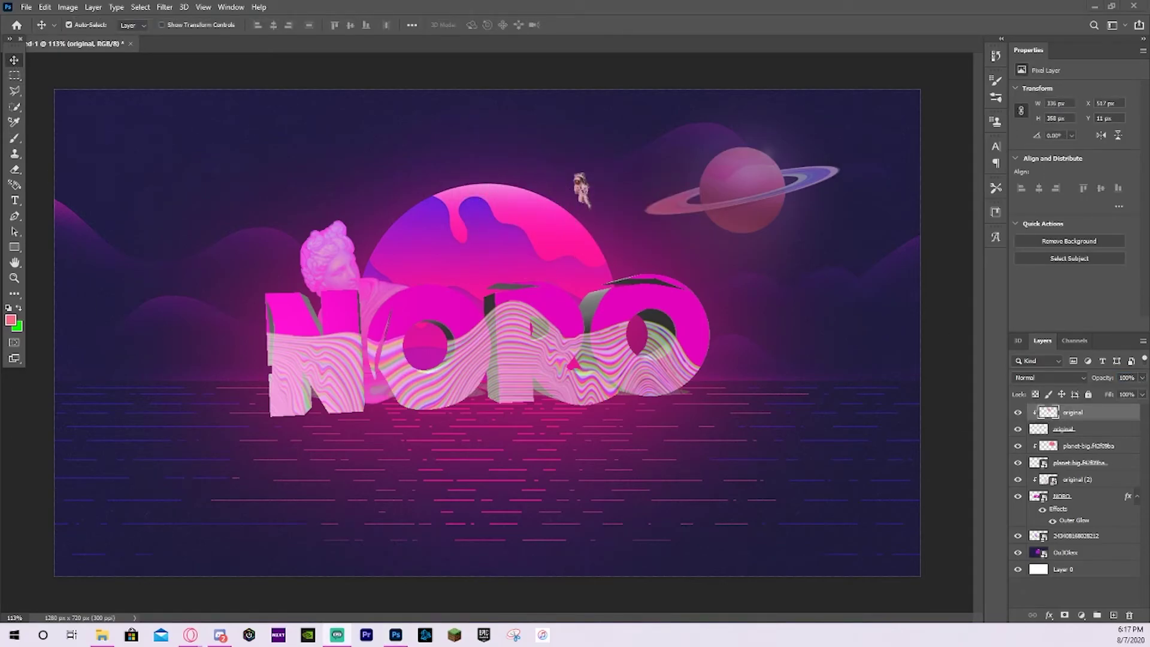